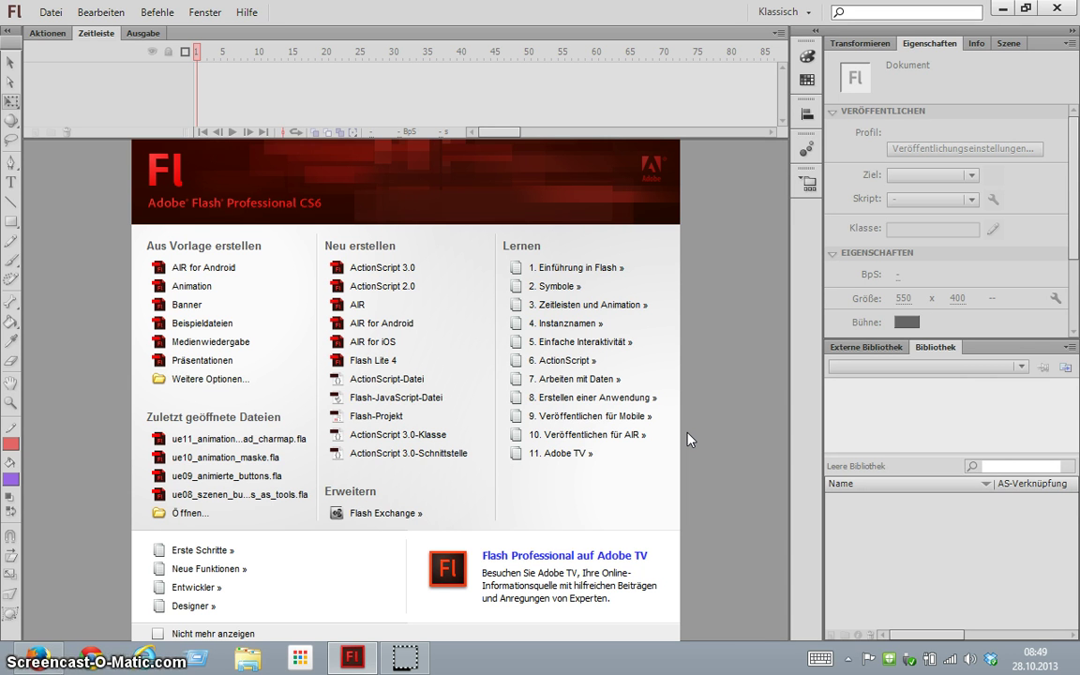
- Create a new ActionScript 3.0 document and add a Movieclip symbol named sym_anim_form
{"action": "left_click", "coordinate": [374, 269]}
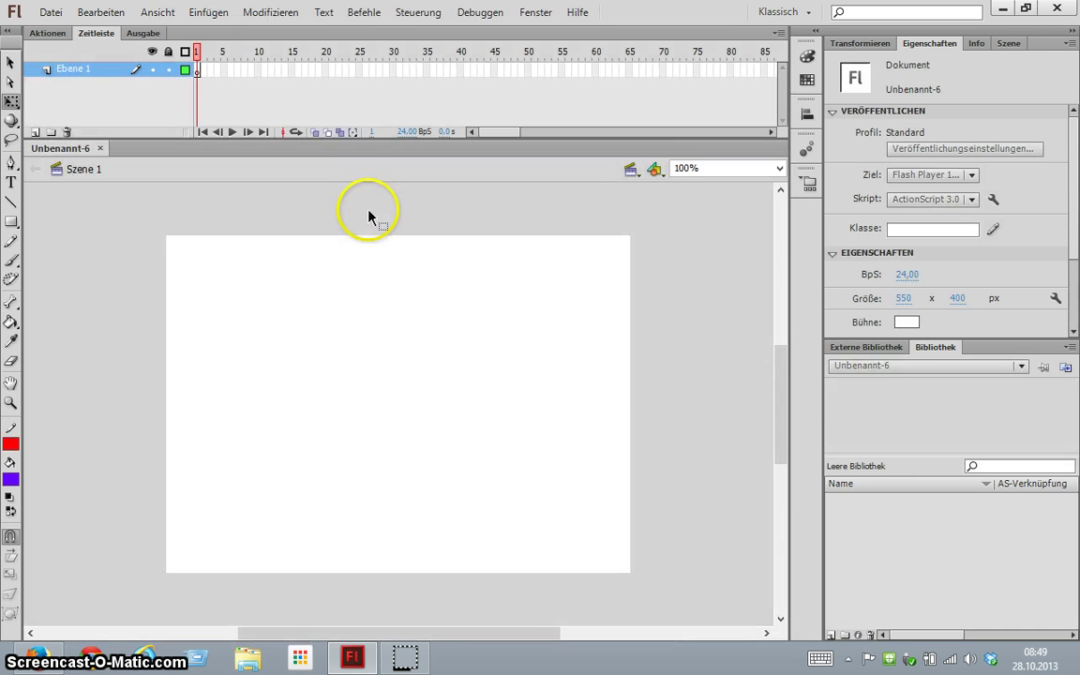
{"action": "left_click", "coordinate": [270, 13]}
{"action": "mouse_move", "coordinate": [208, 12]}
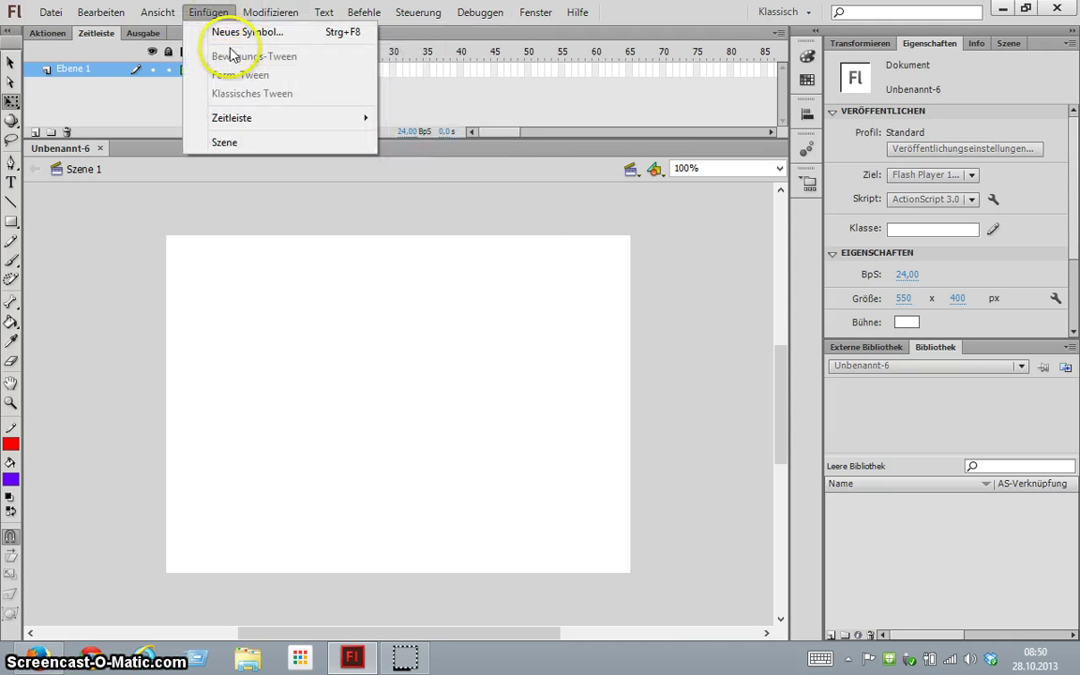
{"action": "left_click", "coordinate": [229, 32]}
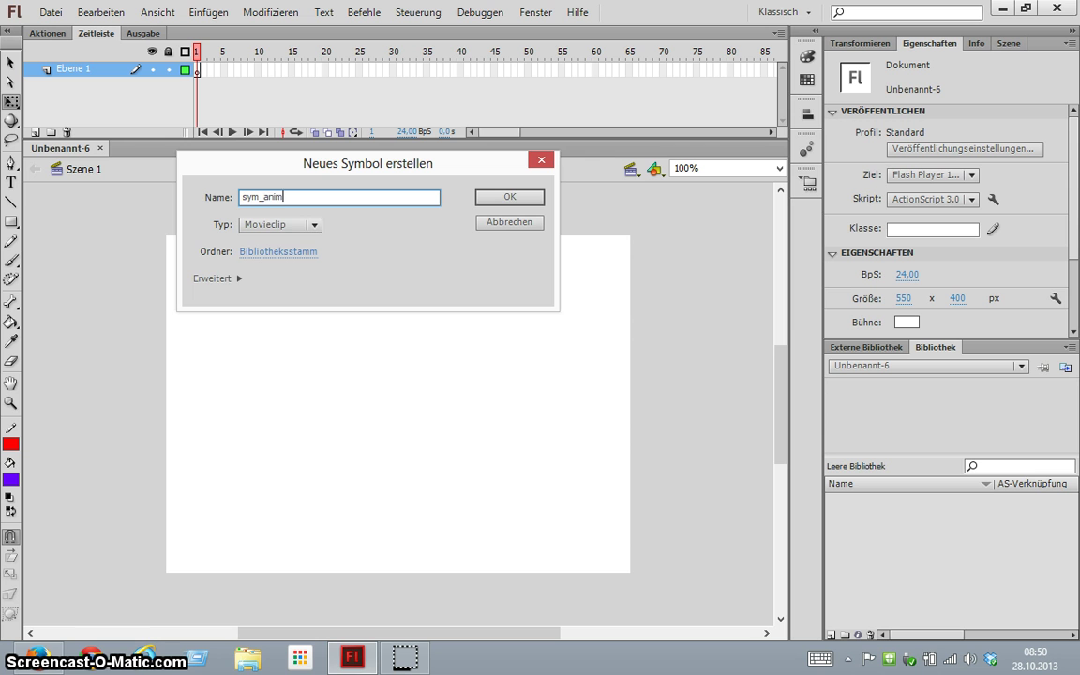
{"action": "type", "text": "sym_anim_form"}
{"action": "key", "text": "Return"}
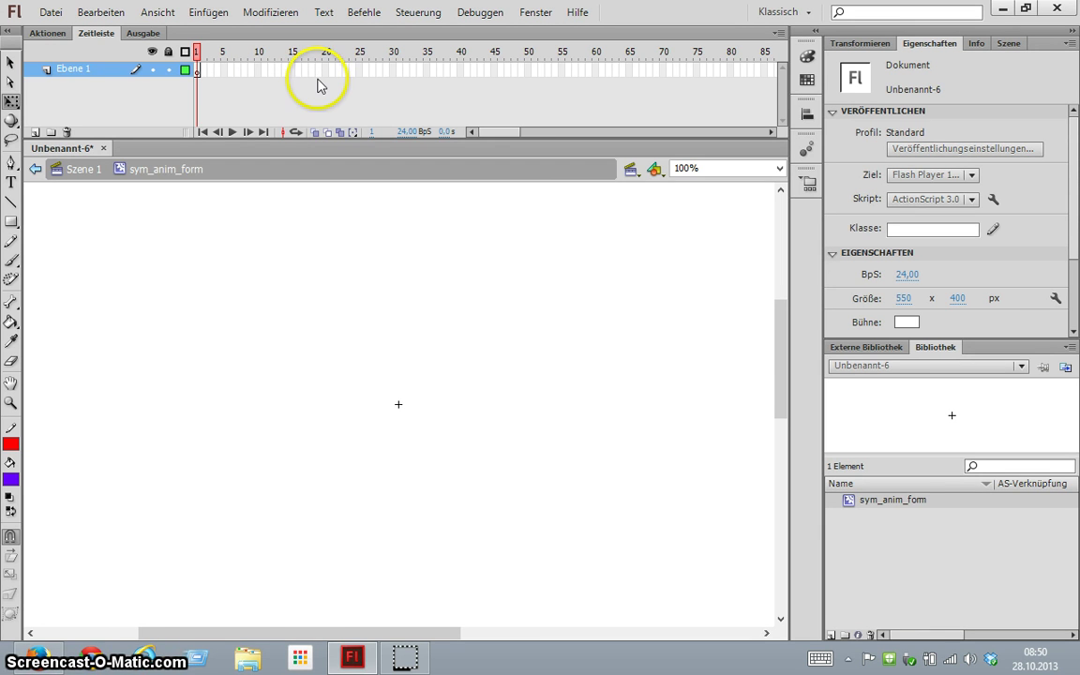
- Insert blank keyframes at frames 25, 50 and 75 of layer Ebene 1, and return the playhead to frame 22
{"action": "left_click", "coordinate": [200, 70]}
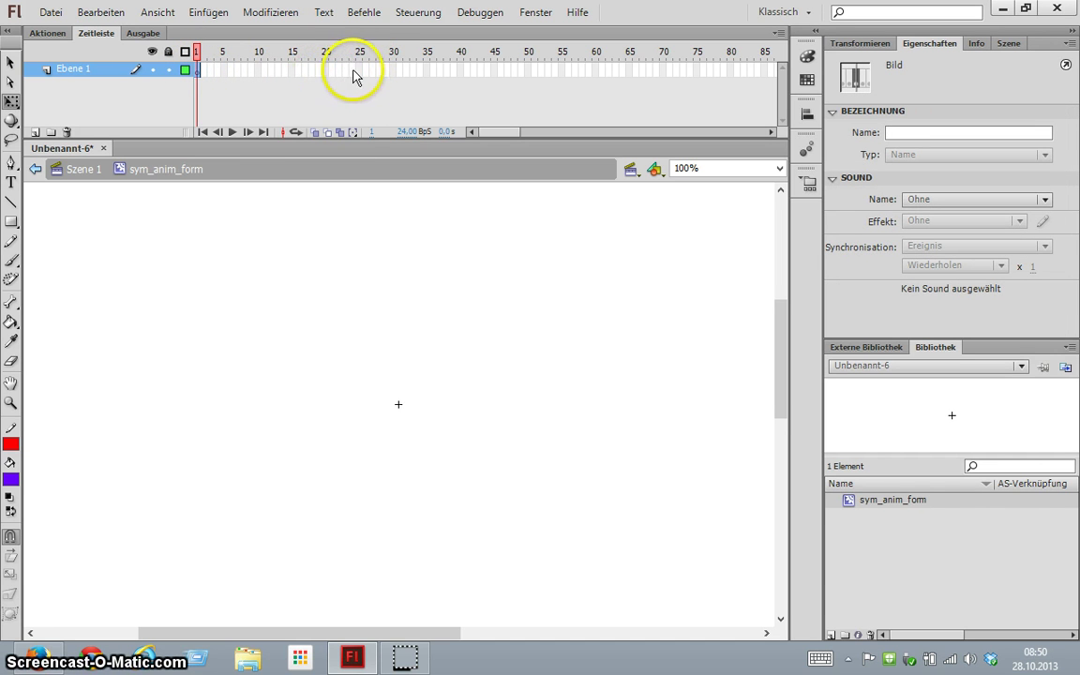
{"action": "left_click", "coordinate": [360, 71]}
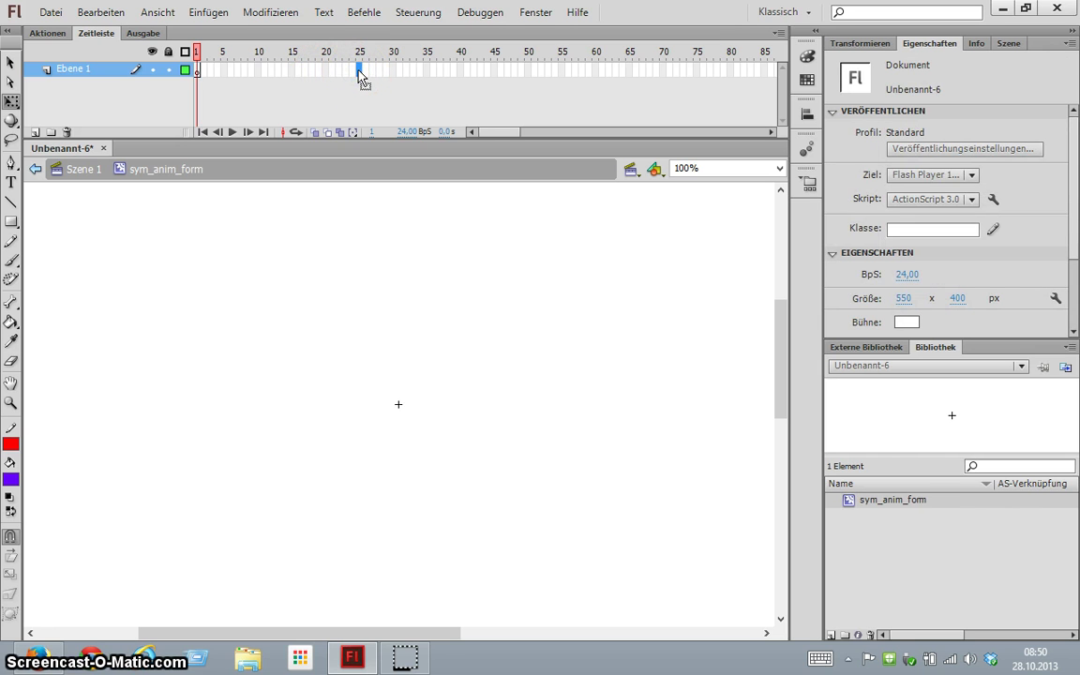
{"action": "key", "text": "F5"}
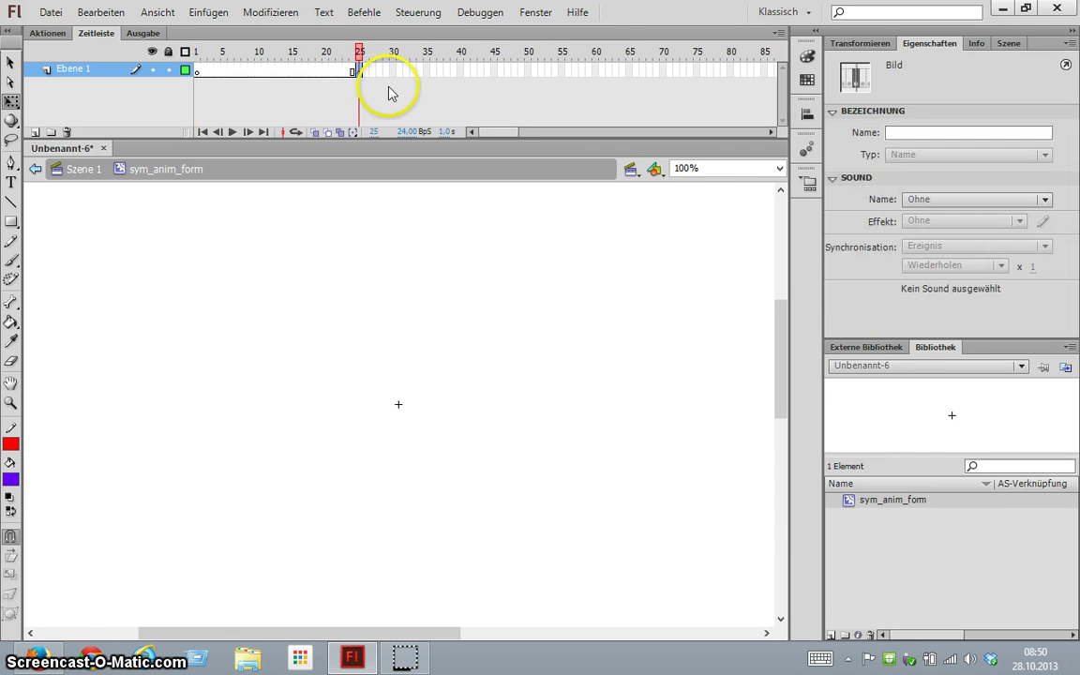
{"action": "left_click", "coordinate": [527, 71]}
{"action": "key", "text": "F5"}
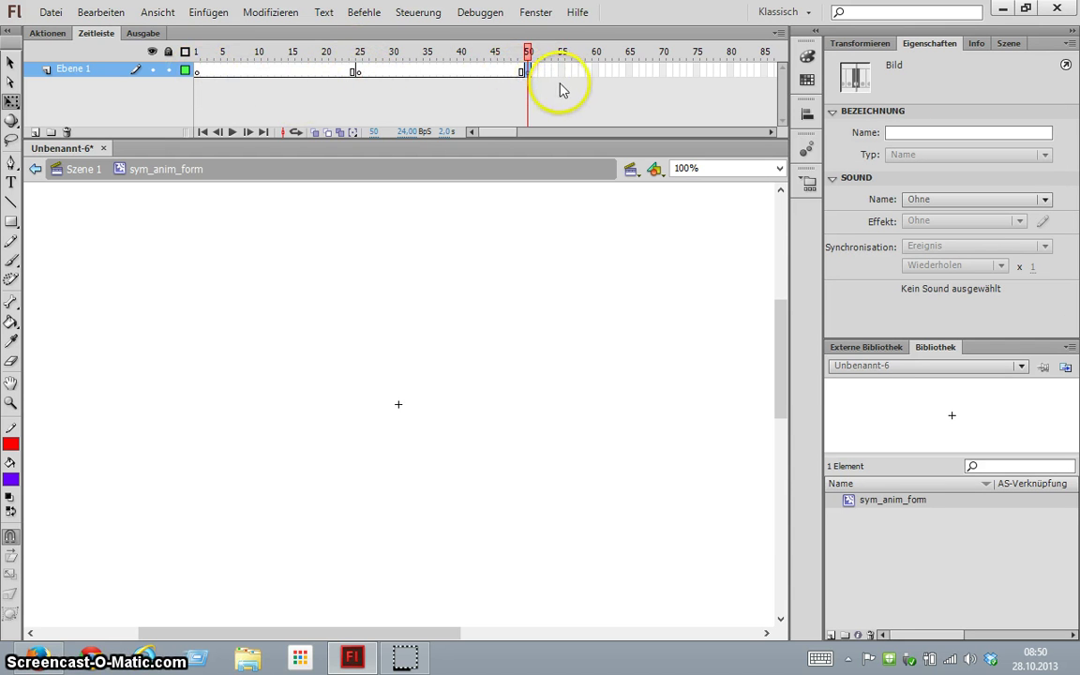
{"action": "mouse_move", "coordinate": [527, 51]}
{"action": "left_mouse_down"}
{"action": "mouse_move", "coordinate": [494, 51]}
{"action": "mouse_move", "coordinate": [529, 52]}
{"action": "left_mouse_up"}
{"action": "left_click", "coordinate": [695, 71]}
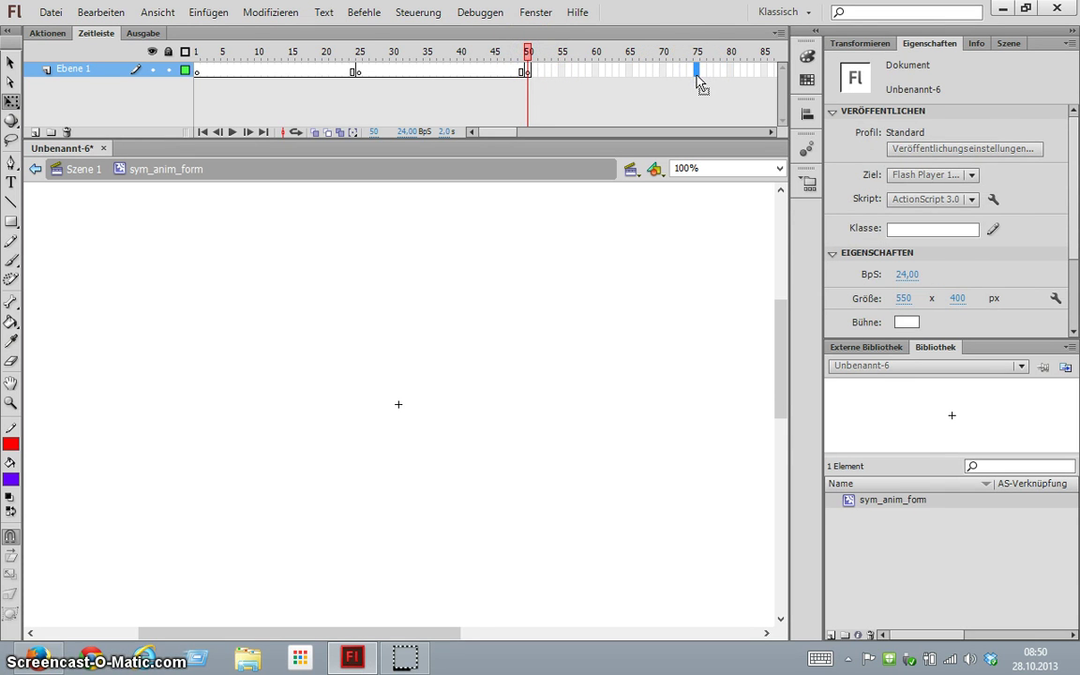
{"action": "key", "text": "F7"}
{"action": "left_click_drag", "start_coordinate": [696, 56], "coordinate": [338, 58]}
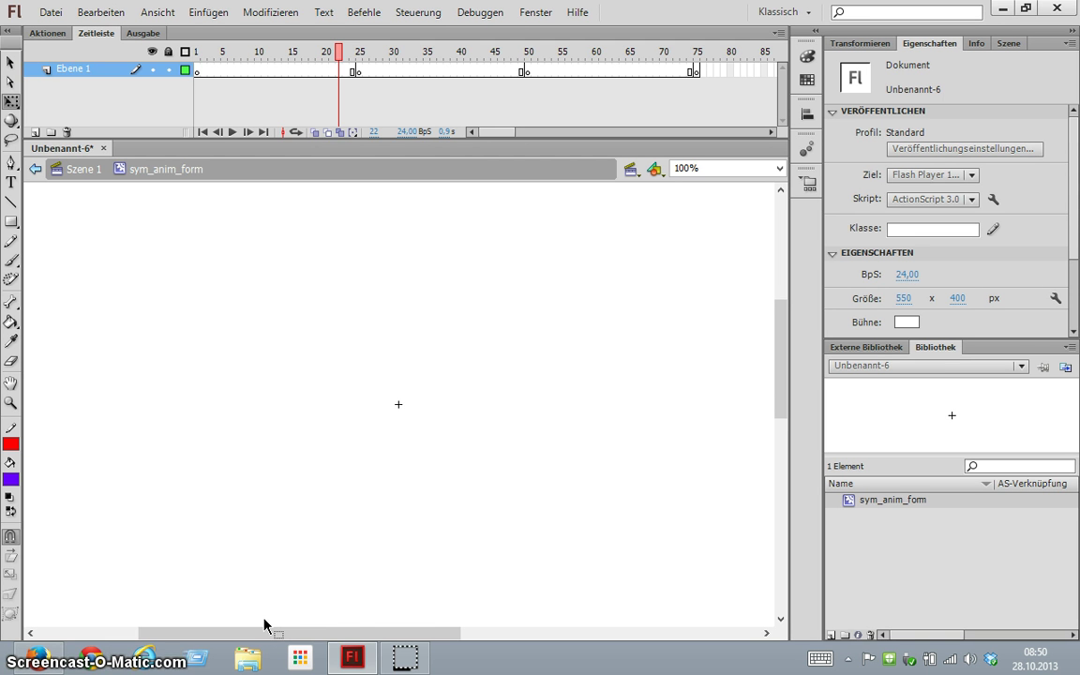
- Switch to the Windows Character Map, copy the solid Wingdings diamond, circle and square together, and close it
{"action": "key", "text": "super+r"}
{"action": "key", "text": "Return"}
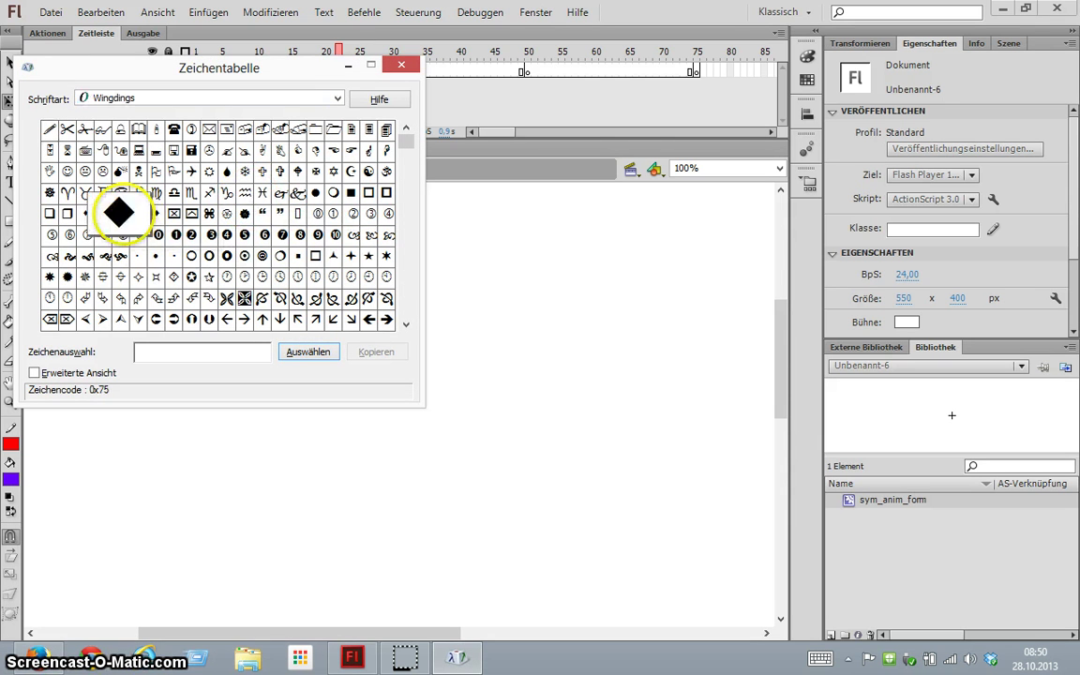
{"action": "double_click", "coordinate": [120, 214]}
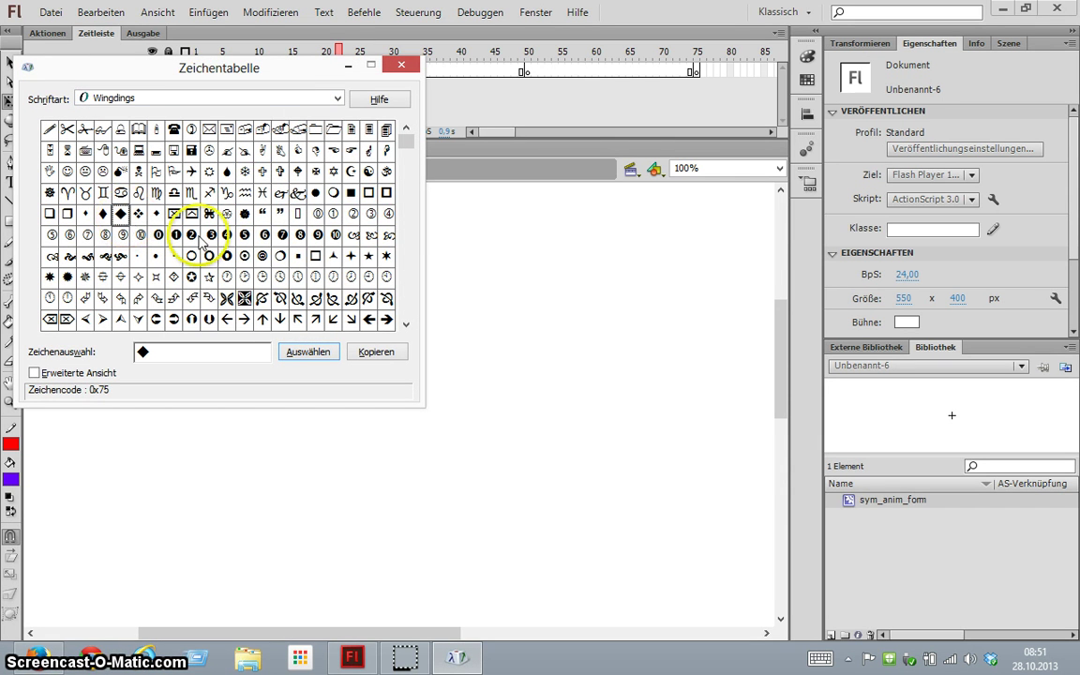
{"action": "double_click", "coordinate": [315, 192]}
{"action": "double_click", "coordinate": [349, 192]}
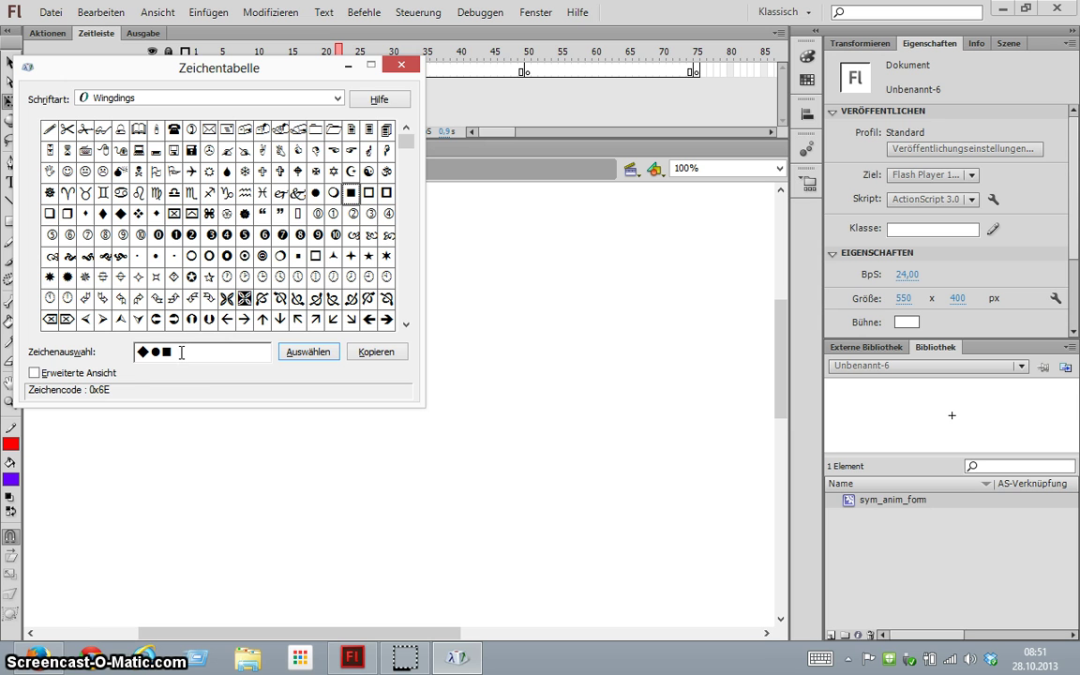
{"action": "left_click_drag", "start_coordinate": [190, 353], "coordinate": [33, 354]}
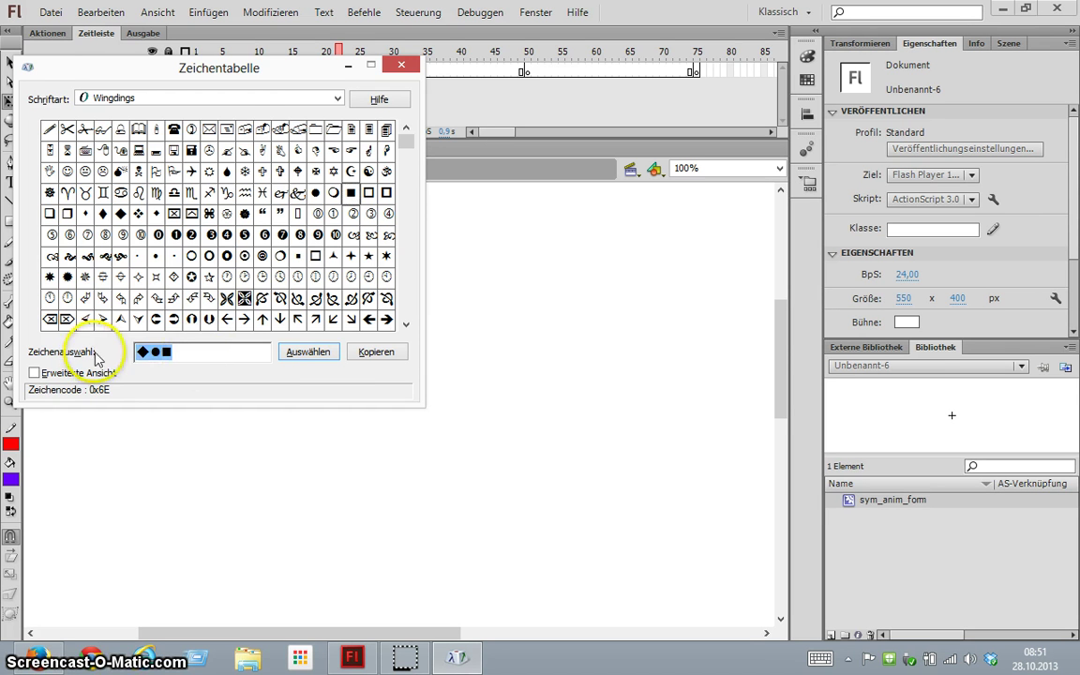
{"action": "left_click", "coordinate": [362, 356]}
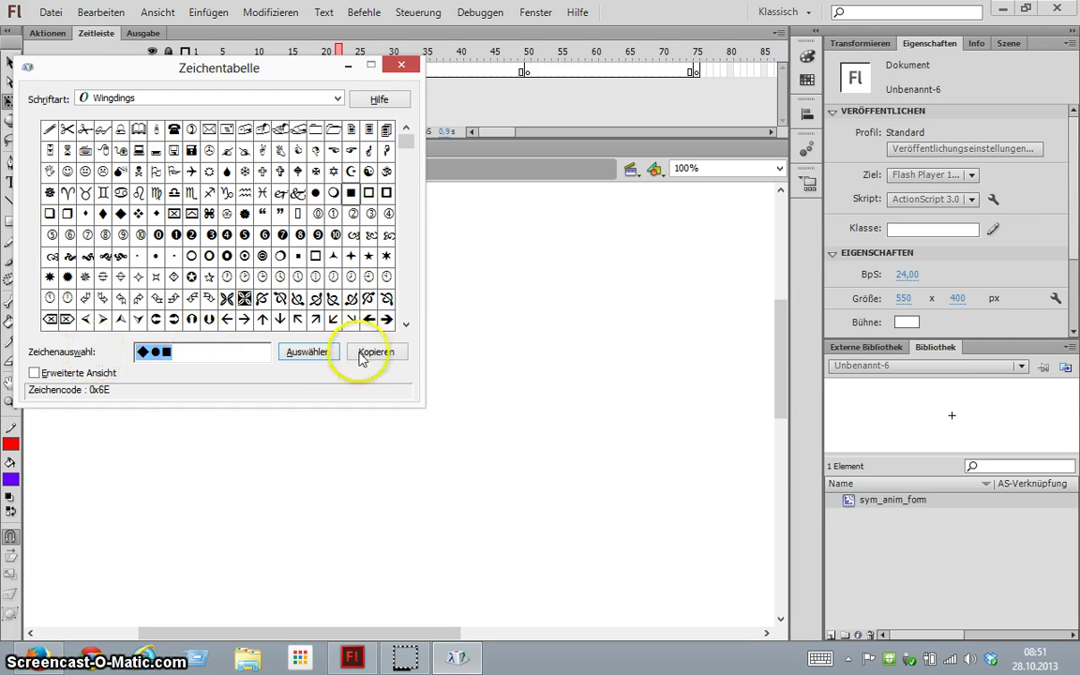
{"action": "left_click", "coordinate": [402, 63]}
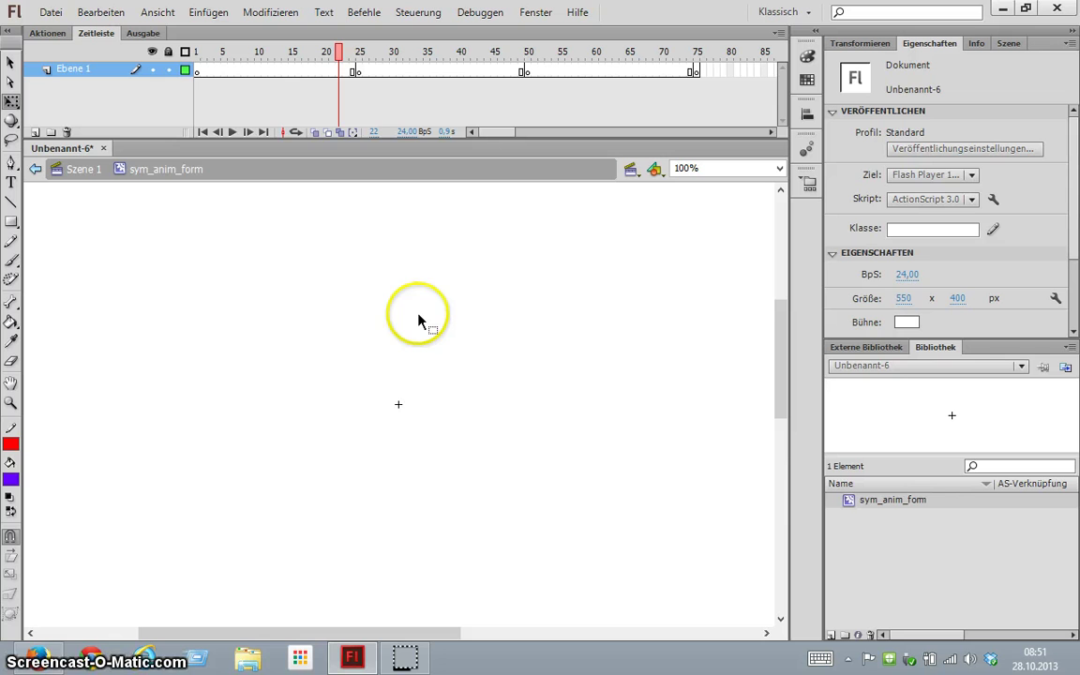
- Paste the copied diamond, circle and square as a static Wingdings text and move it to the middle of the stage
{"action": "left_click", "coordinate": [11, 182]}
{"action": "left_click", "coordinate": [374, 380]}
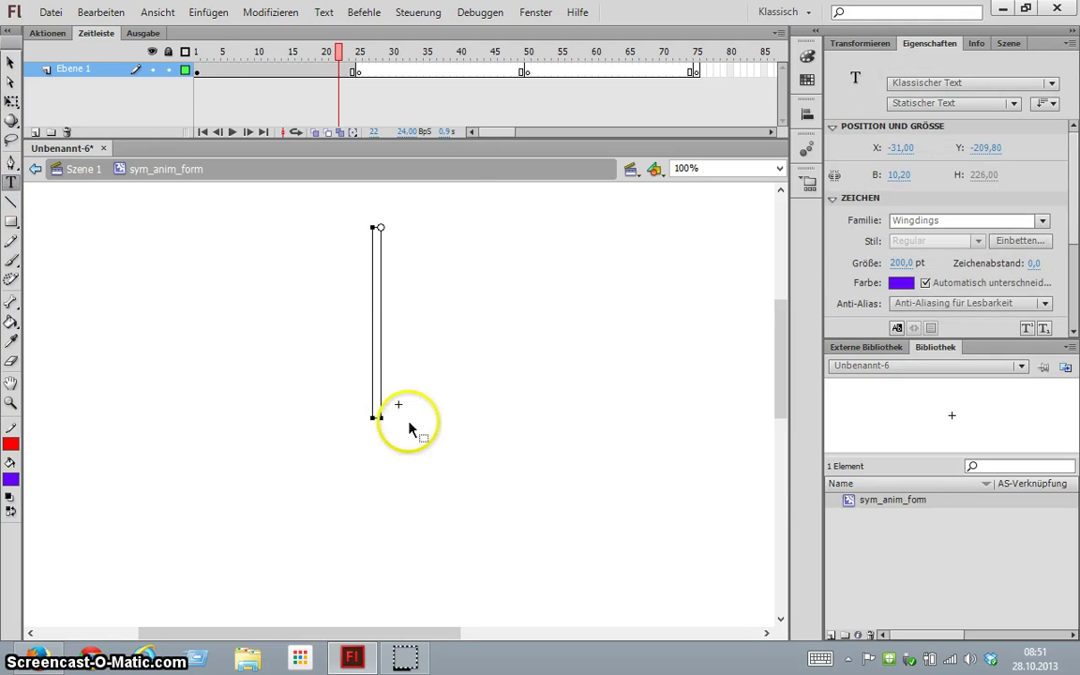
{"action": "key", "text": "ctrl+v"}
{"action": "left_click", "coordinate": [10, 62]}
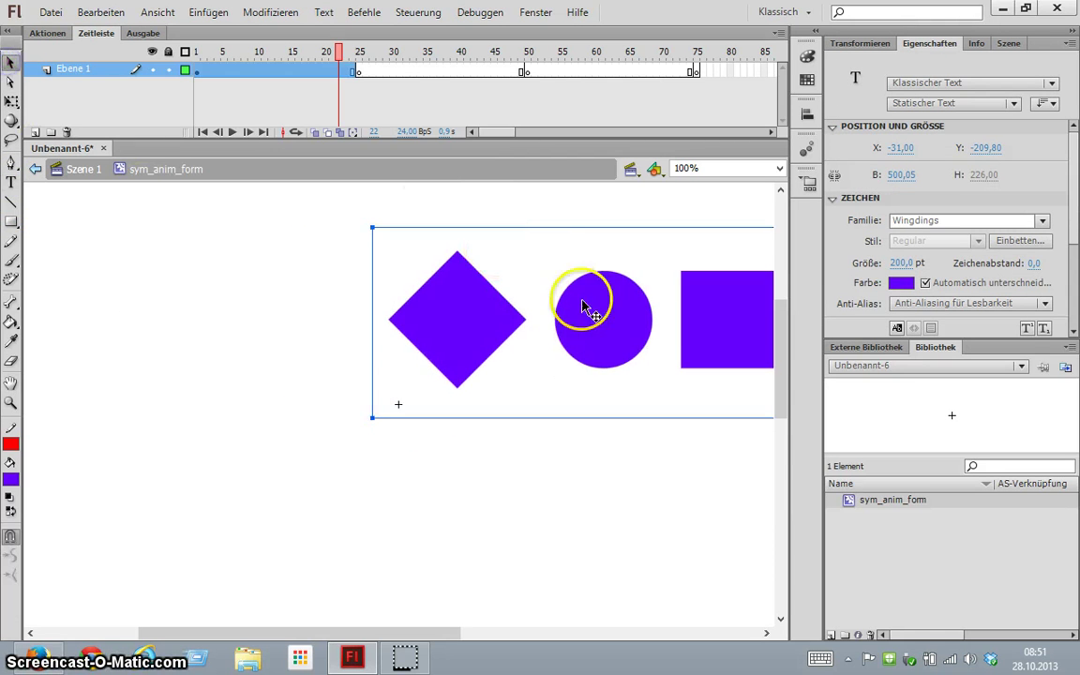
{"action": "left_click_drag", "start_coordinate": [581, 306], "coordinate": [379, 371]}
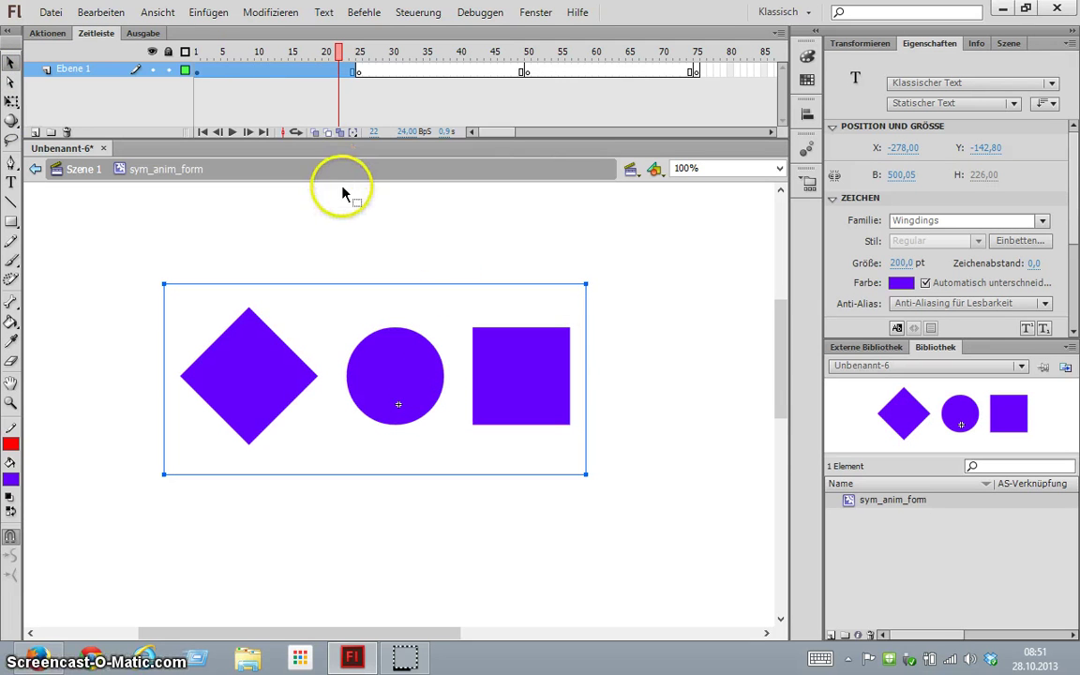
- Break the text apart twice to turn the diamond, circle and square into editable shapes, and deselect them
{"action": "left_click", "coordinate": [255, 12]}
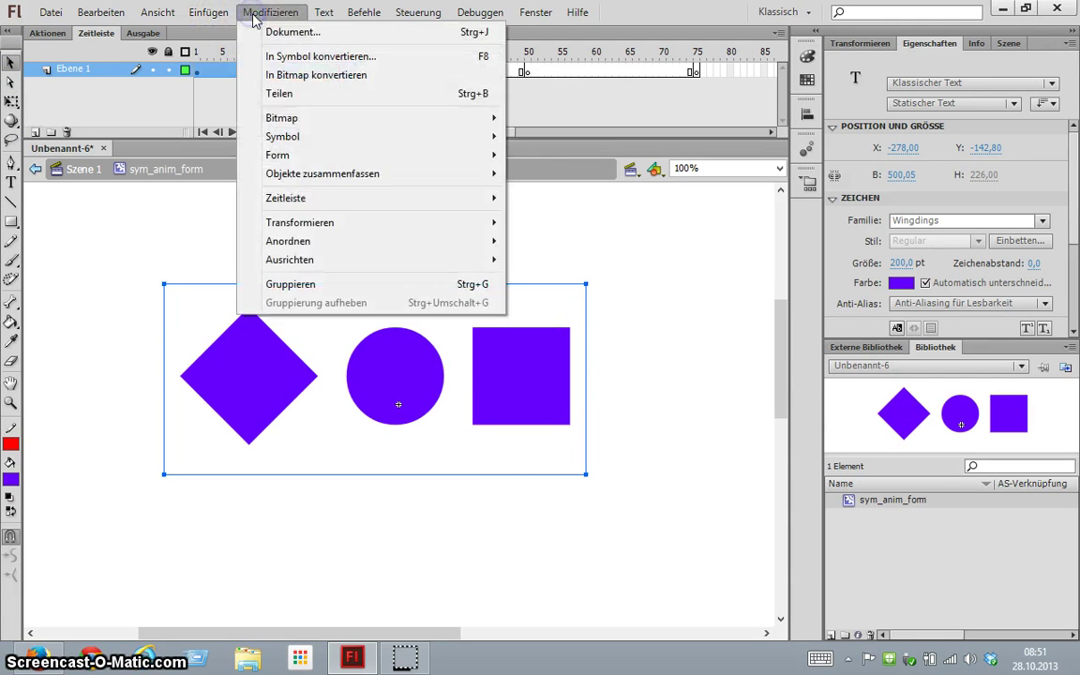
{"action": "left_click", "coordinate": [302, 97]}
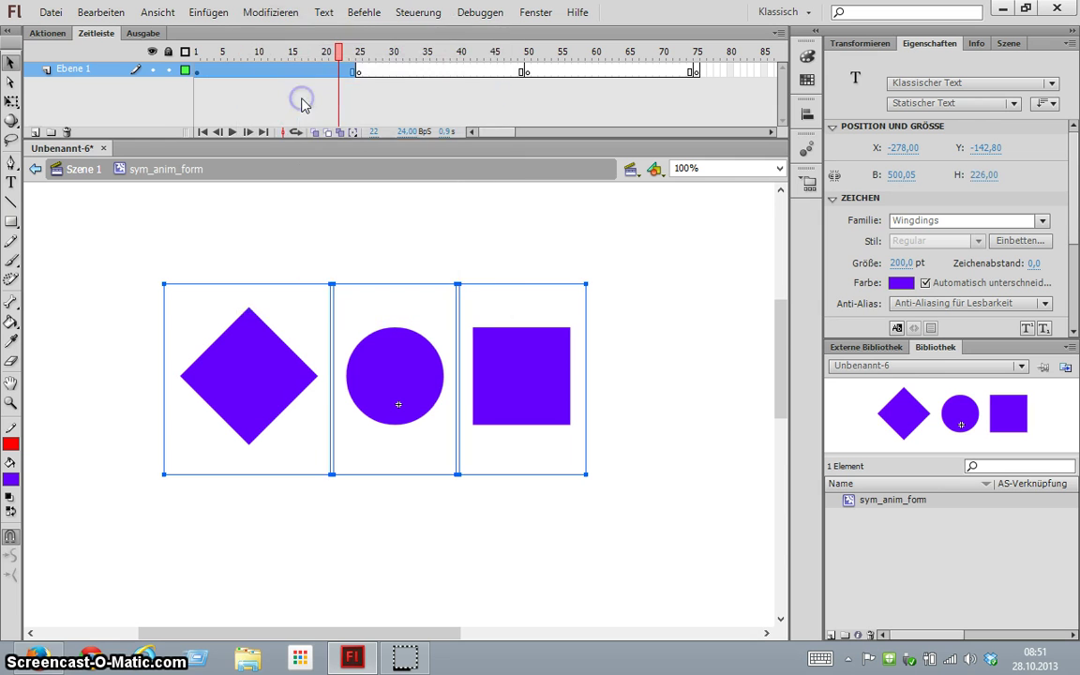
{"action": "left_click", "coordinate": [259, 17]}
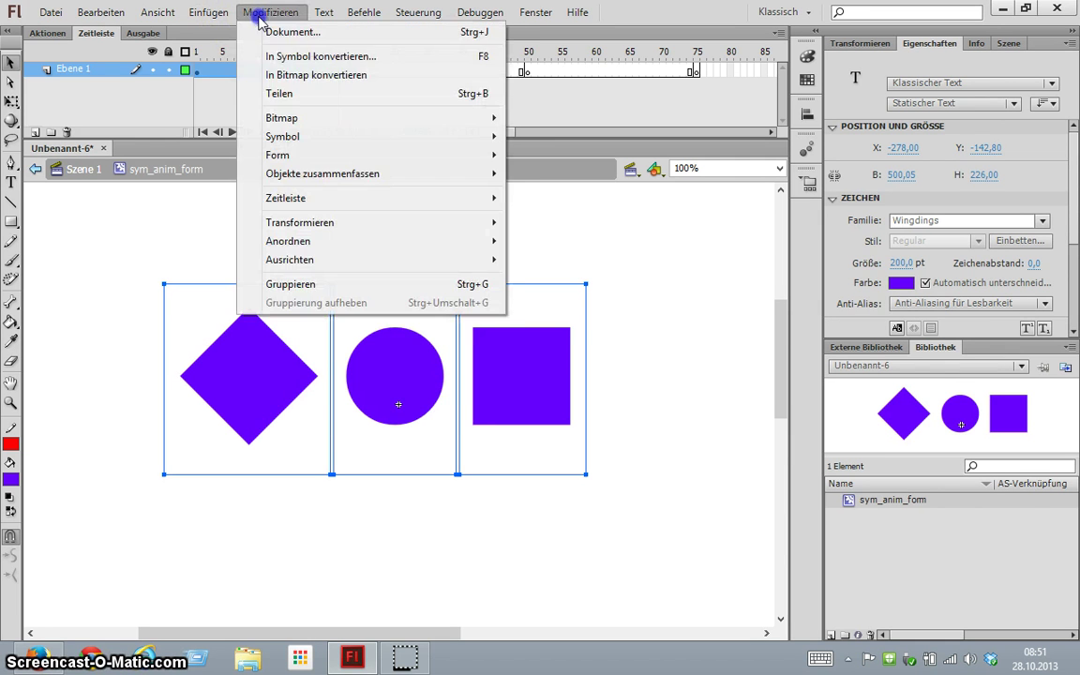
{"action": "left_click", "coordinate": [272, 93]}
{"action": "left_click", "coordinate": [330, 248]}
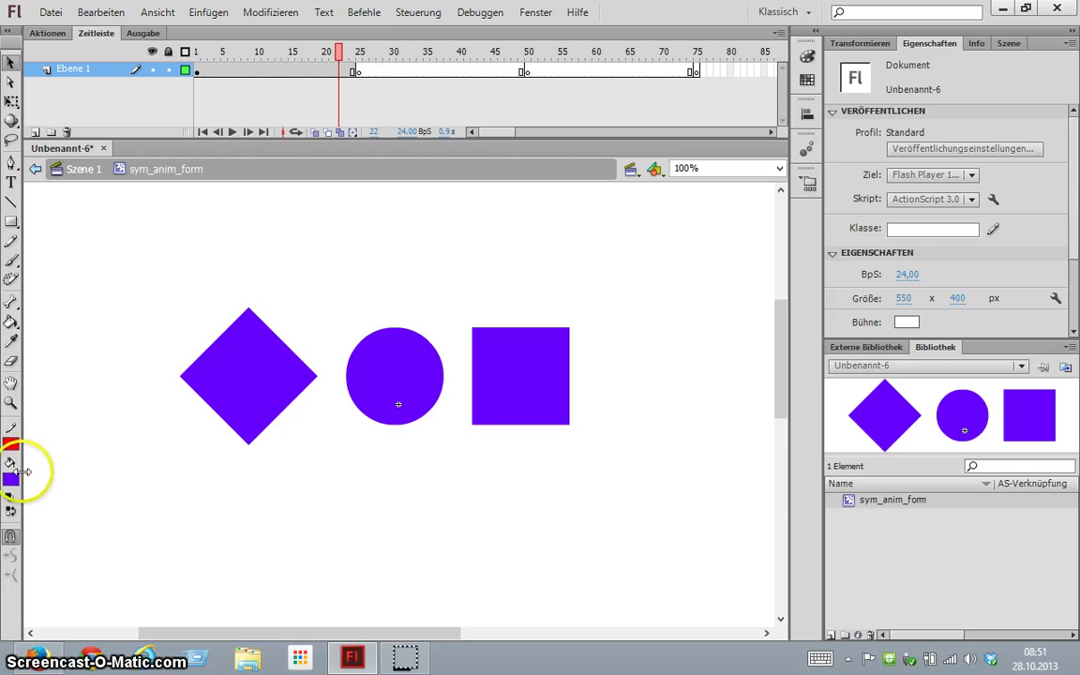
- Fill the diamond with solid dark blue using the Paint Bucket
{"action": "left_click", "coordinate": [11, 444]}
{"action": "left_click", "coordinate": [63, 457]}
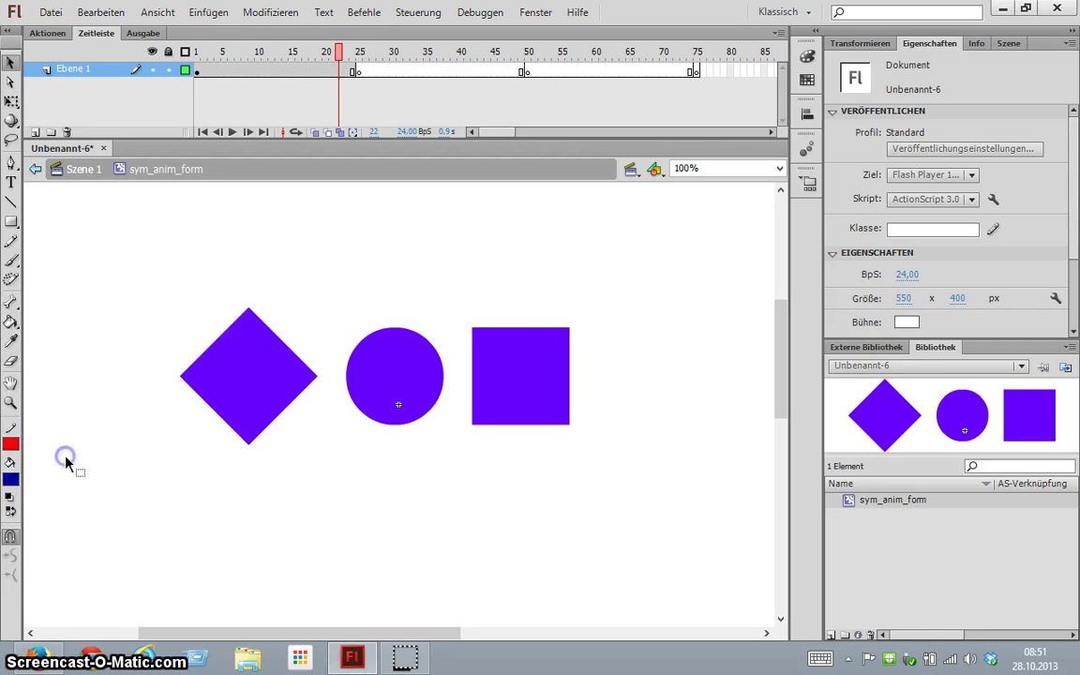
{"action": "left_click", "coordinate": [10, 322]}
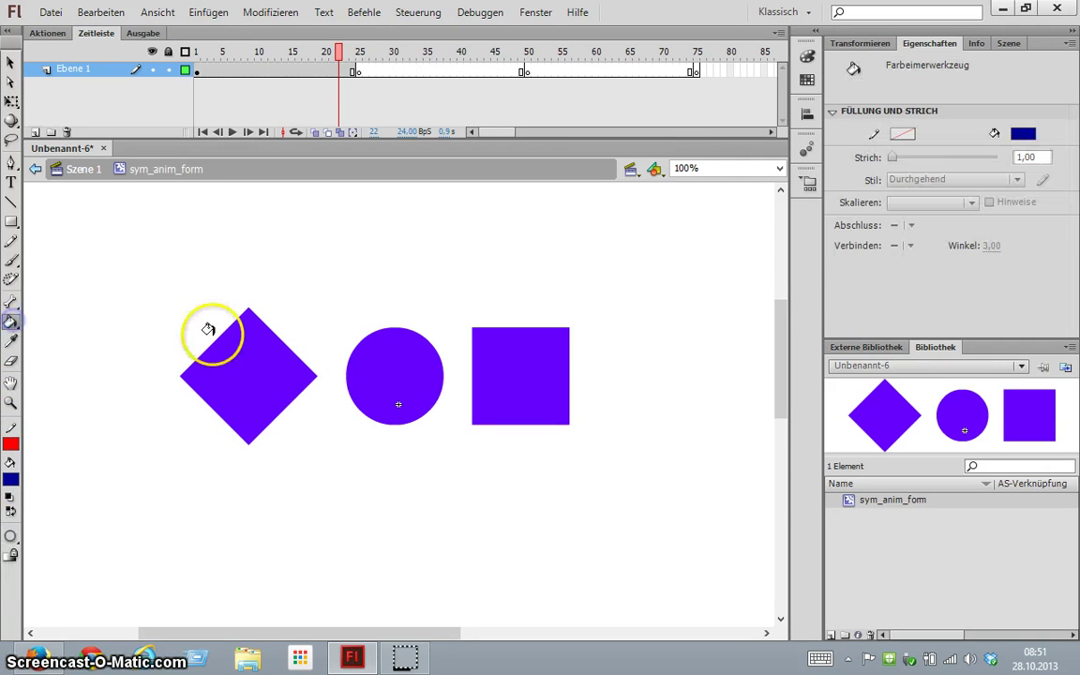
{"action": "left_click", "coordinate": [218, 340]}
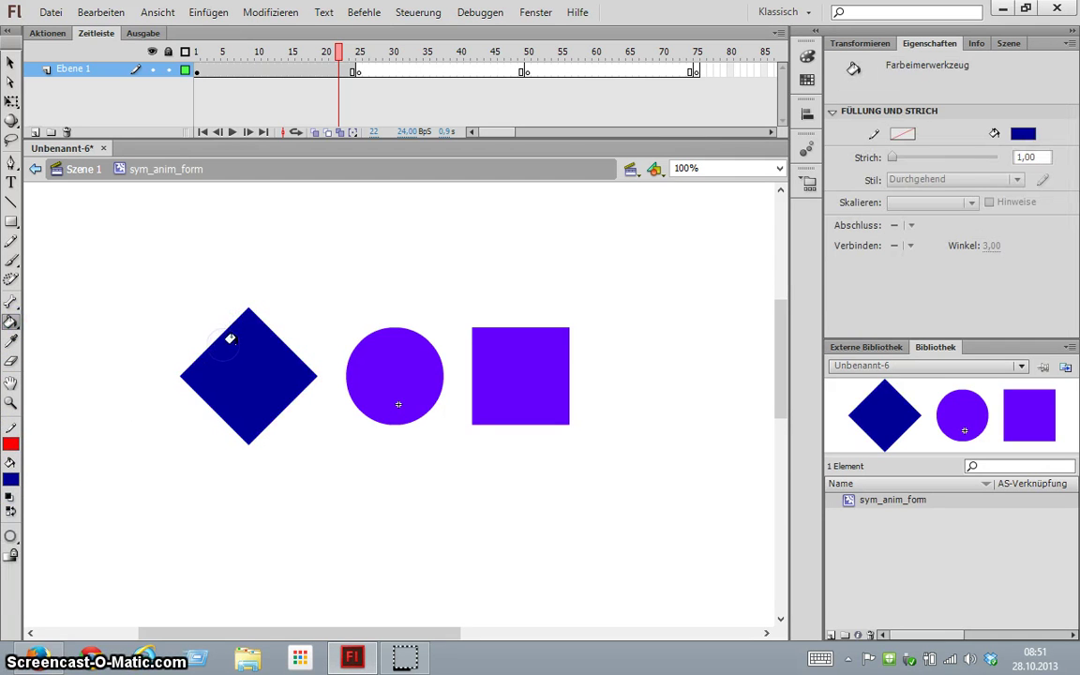
- Fill the diamond with the blue-to-black radial gradient, with its highlight near the upper part of the shape
{"action": "left_click", "coordinate": [10, 479]}
{"action": "left_click", "coordinate": [64, 455]}
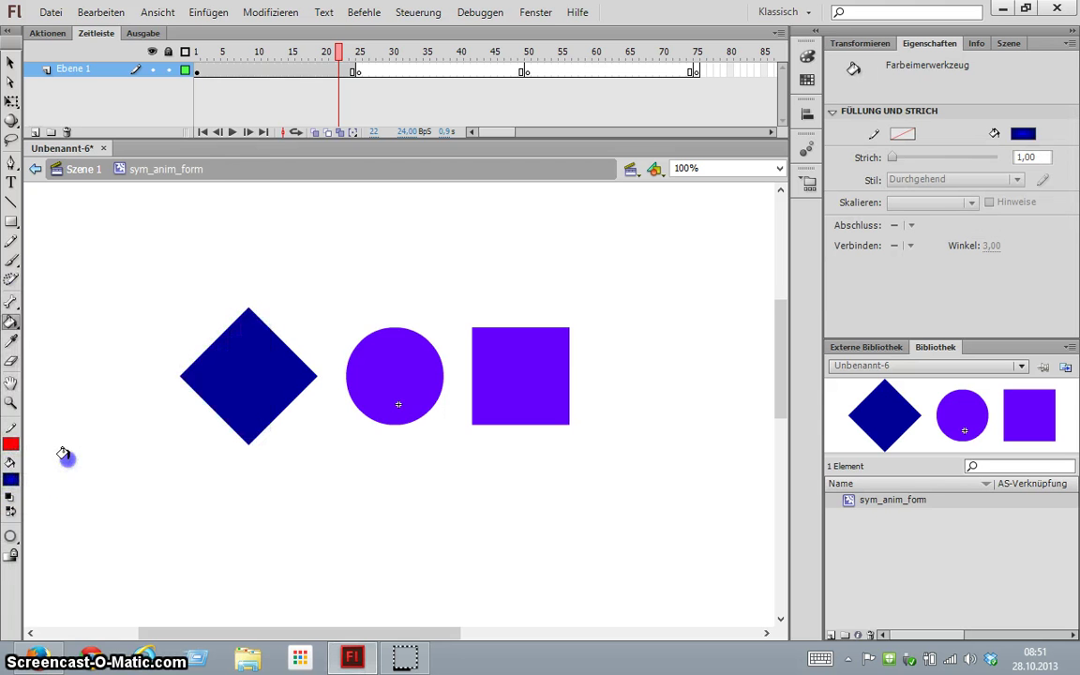
{"action": "left_click", "coordinate": [228, 345]}
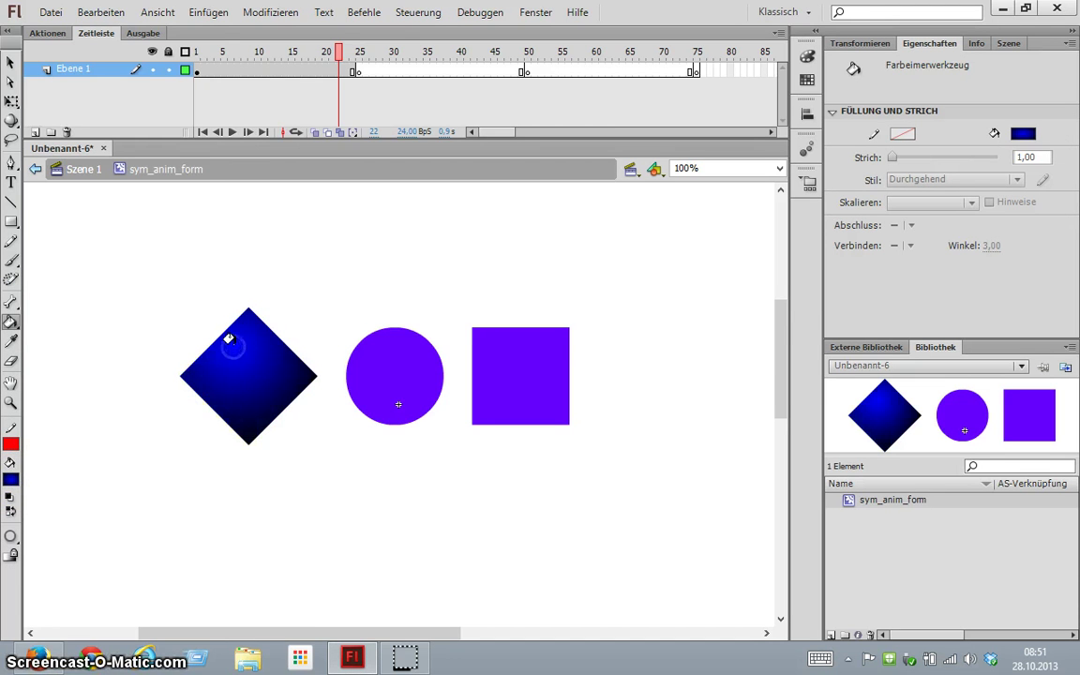
- Fill the circle with the red radial gradient and the square with the green one, highlights near their upper left
{"action": "left_click", "coordinate": [10, 479]}
{"action": "left_click", "coordinate": [37, 458]}
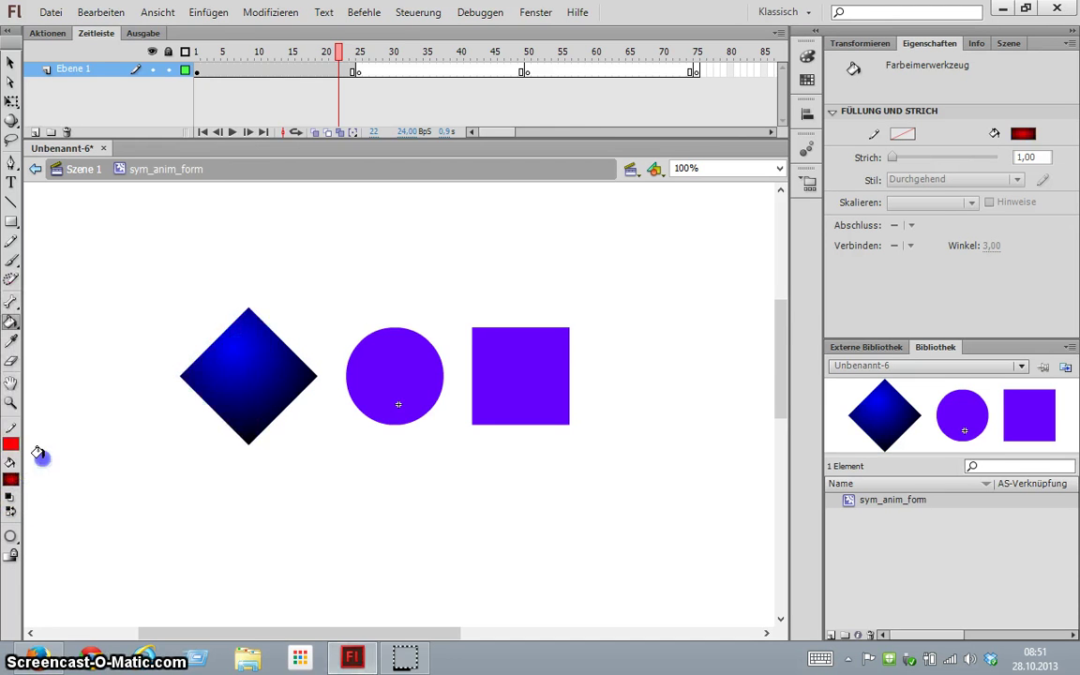
{"action": "left_click", "coordinate": [375, 353]}
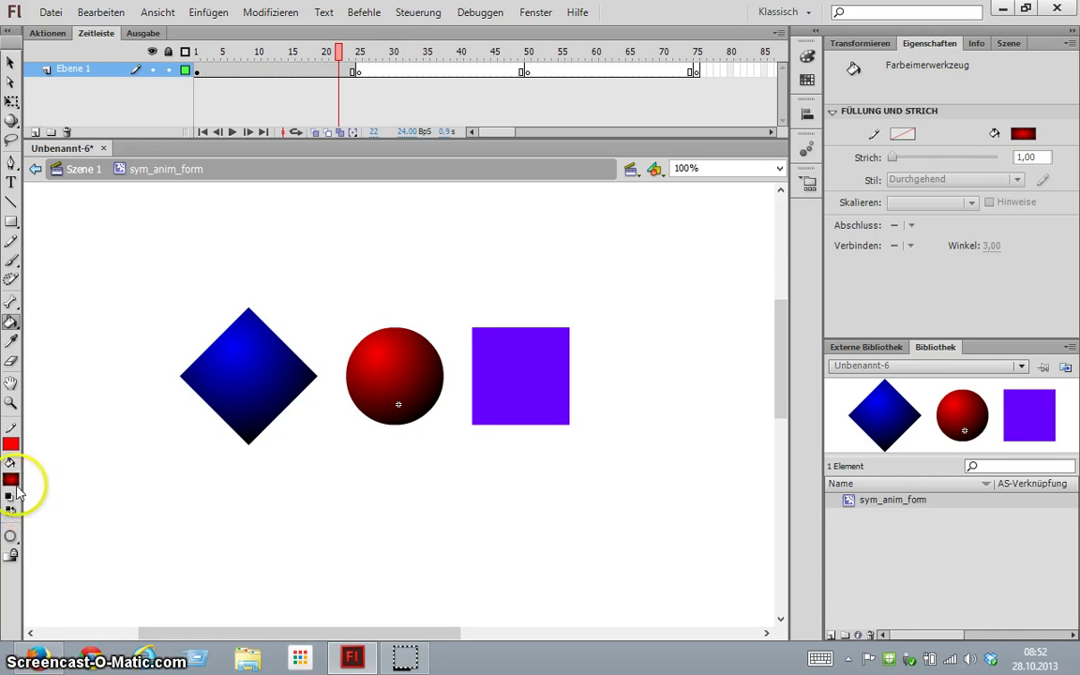
{"action": "left_click", "coordinate": [10, 479]}
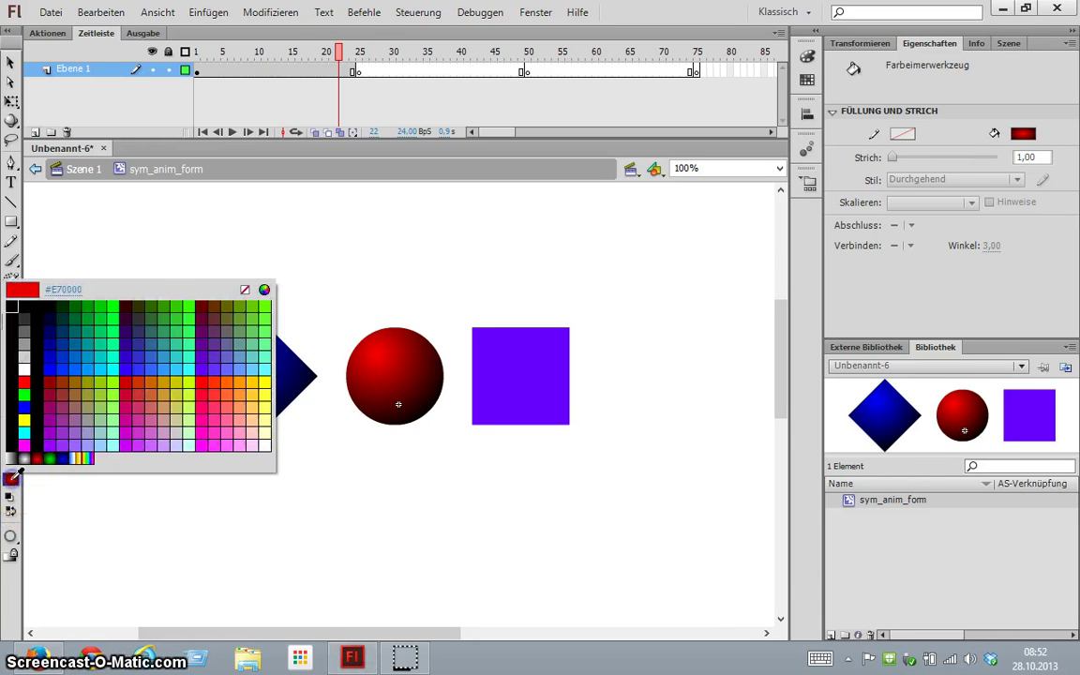
{"action": "left_click", "coordinate": [52, 458]}
{"action": "left_click", "coordinate": [475, 345]}
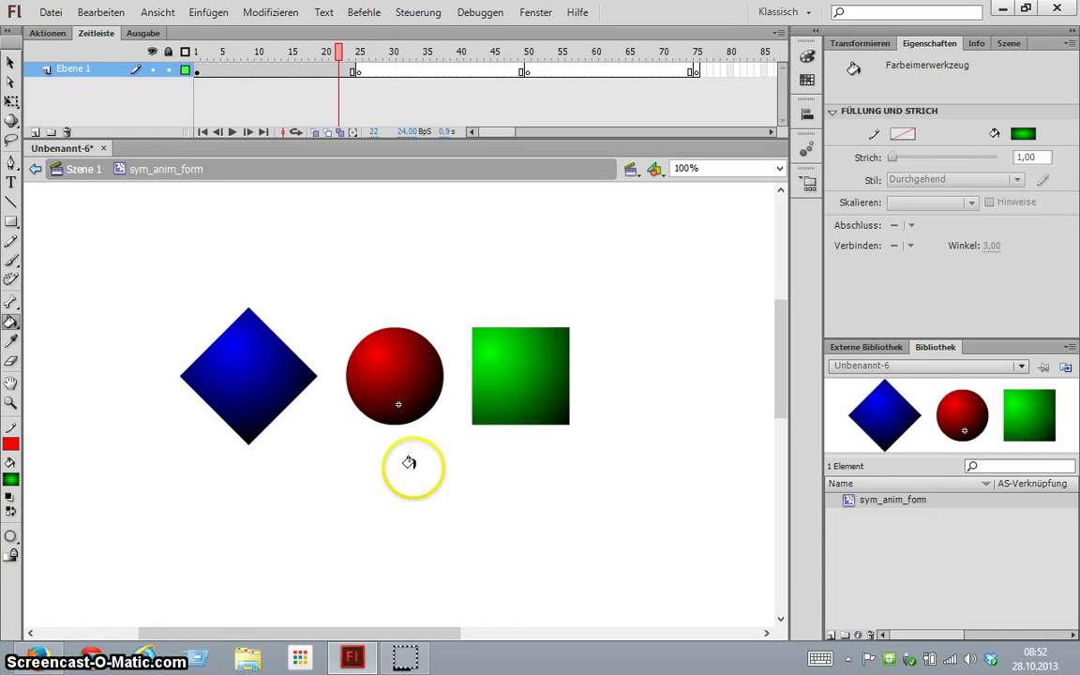
- Move the red circle out of the first keyframe into the keyframe at frame 25, centred on the registration point
{"action": "left_click", "coordinate": [10, 62]}
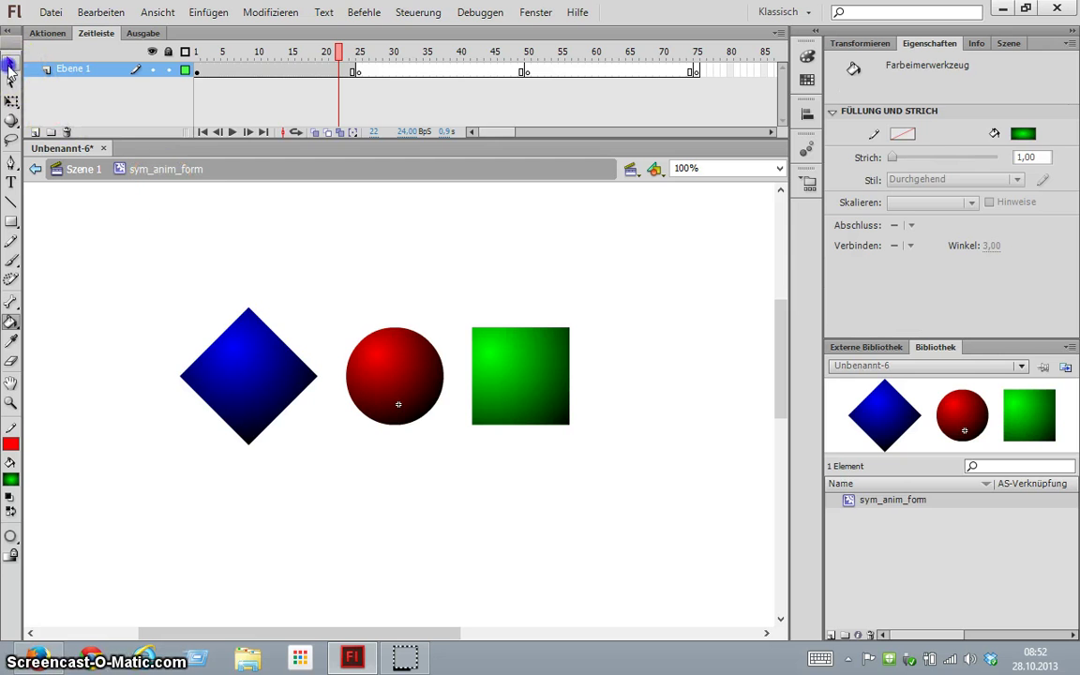
{"action": "left_click", "coordinate": [333, 294]}
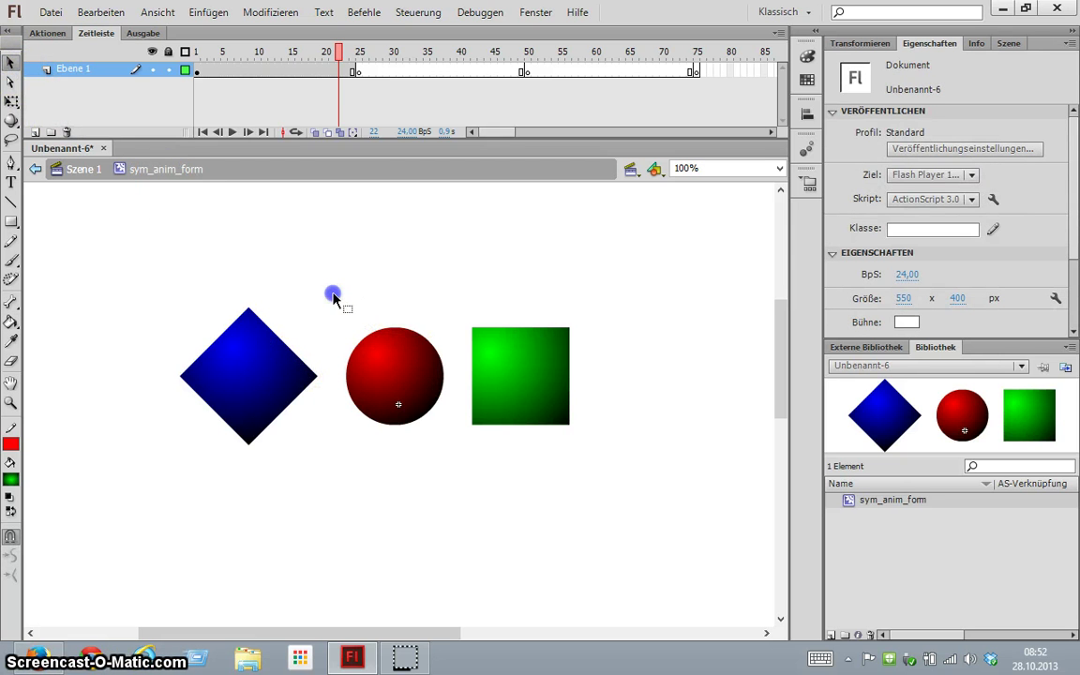
{"action": "left_click_drag", "start_coordinate": [458, 466], "coordinate": [452, 432]}
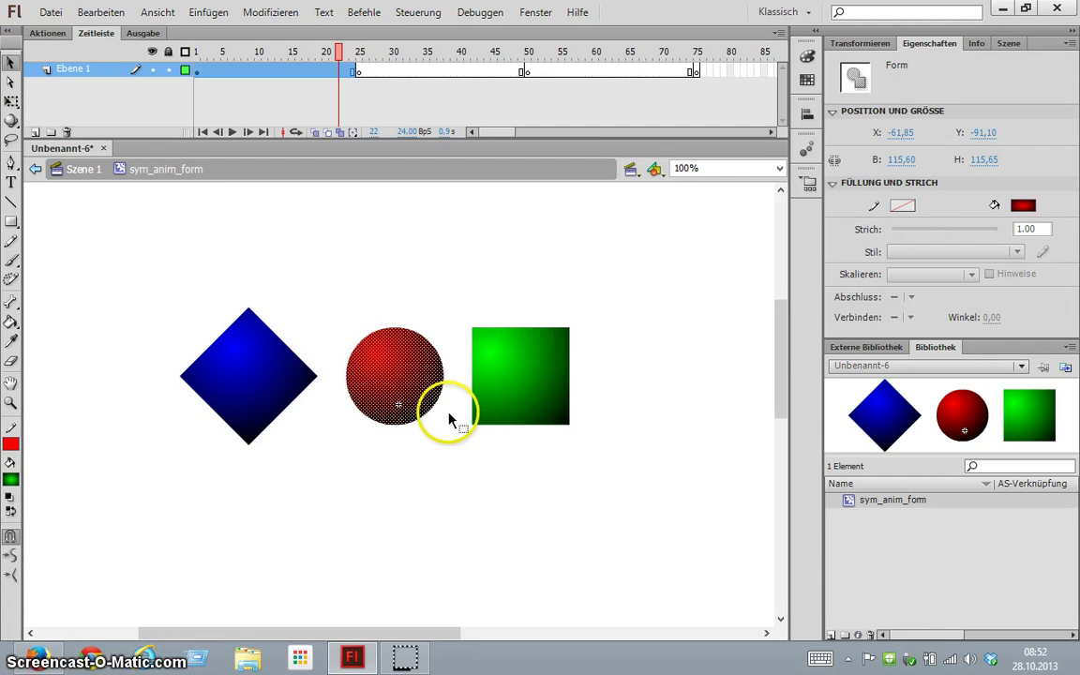
{"action": "key", "text": "Delete"}
{"action": "left_click", "coordinate": [425, 75]}
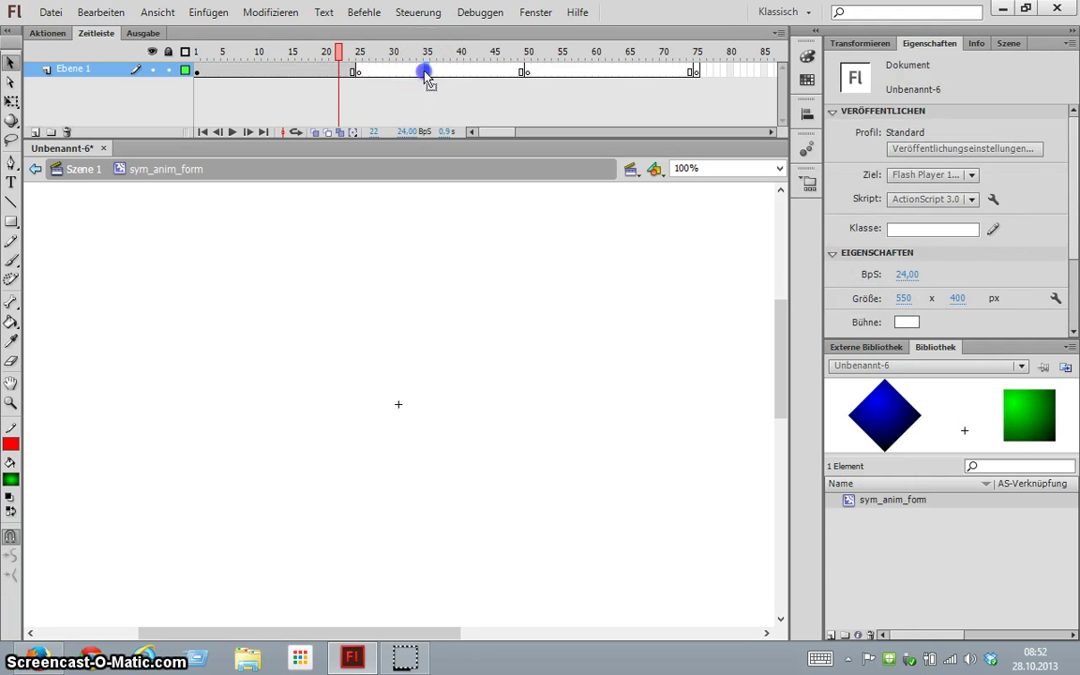
{"action": "key", "text": "ctrl+v"}
- Move the green square out of the first keyframe into the keyframe at frame 50, centred on the registration point
{"action": "left_click", "coordinate": [308, 75]}
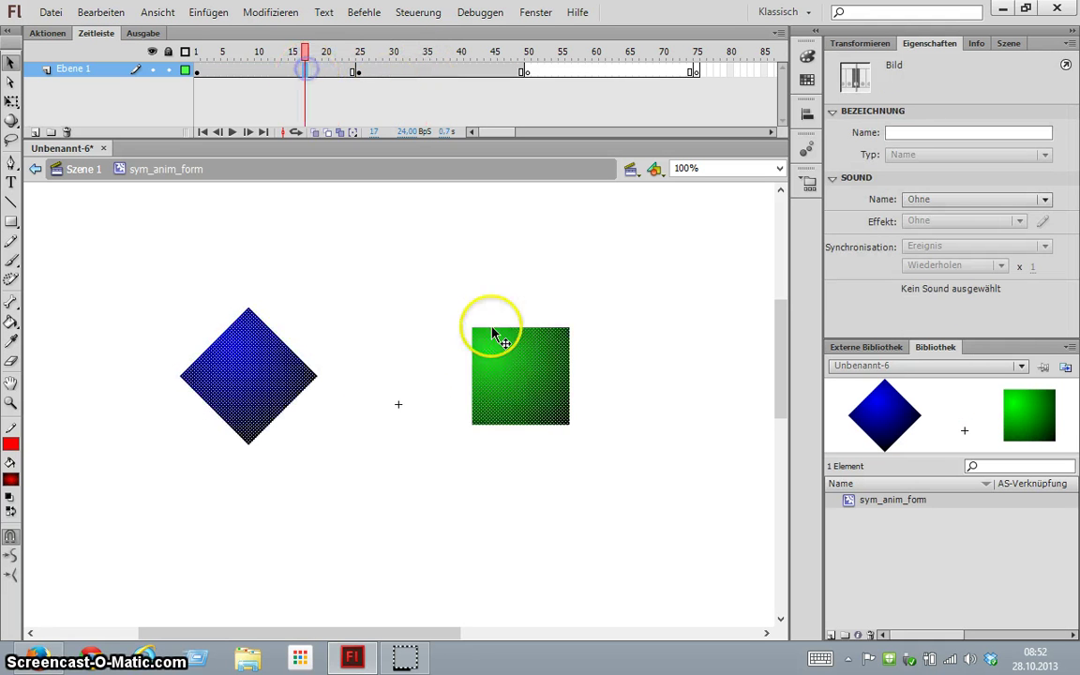
{"action": "left_click_drag", "start_coordinate": [416, 281], "coordinate": [651, 494]}
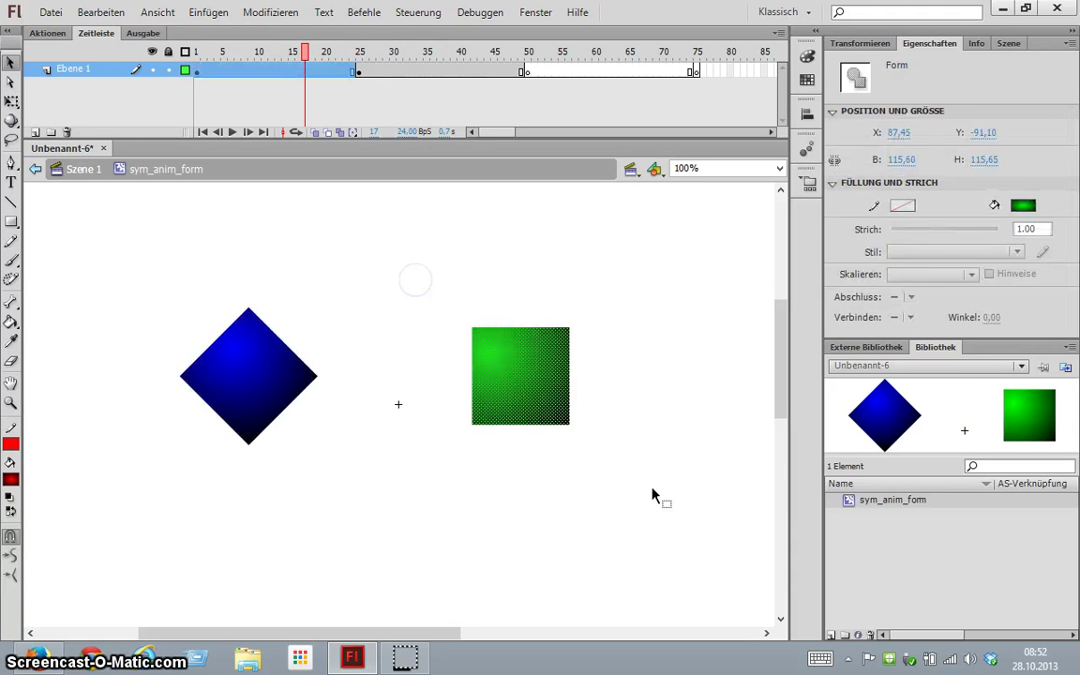
{"action": "key", "text": "Delete"}
{"action": "left_click", "coordinate": [558, 75]}
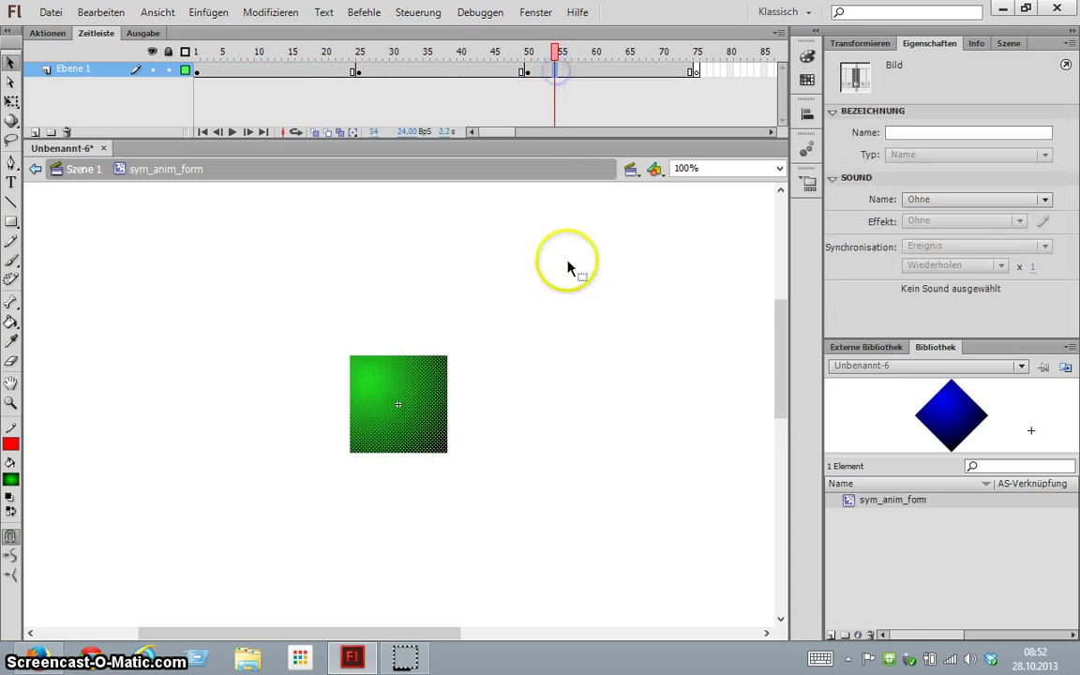
{"action": "left_click", "coordinate": [454, 63]}
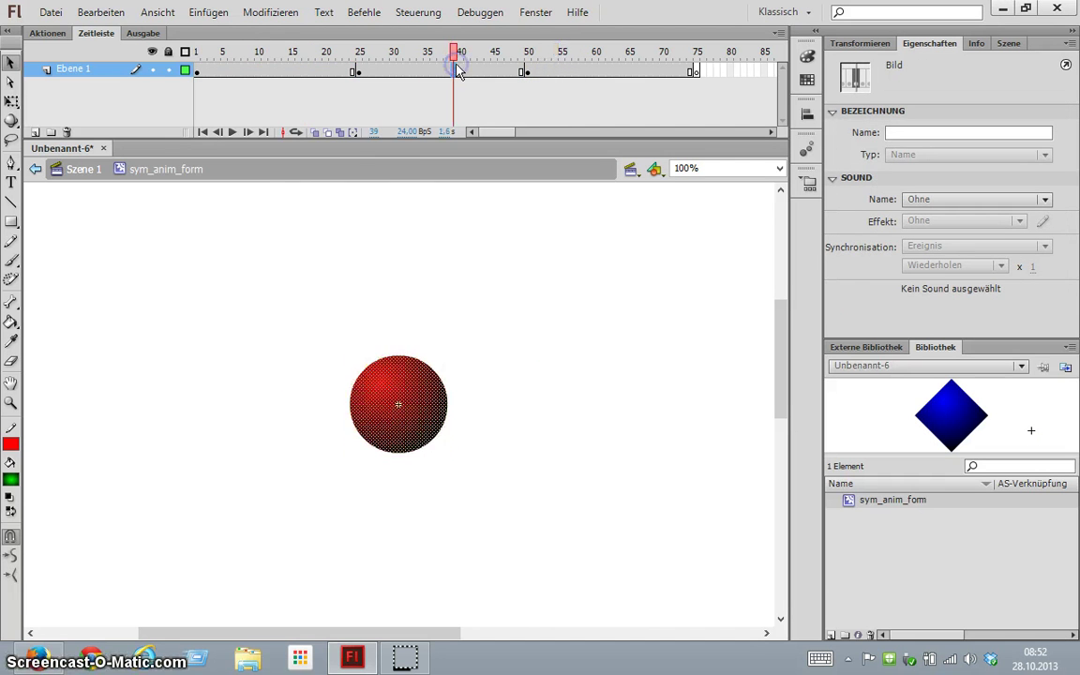
- Centre the blue diamond on the registration point in the first keyframe and paste a copy into the keyframe at frame 75
{"action": "left_click", "coordinate": [296, 80]}
{"action": "left_click_drag", "start_coordinate": [132, 272], "coordinate": [345, 491]}
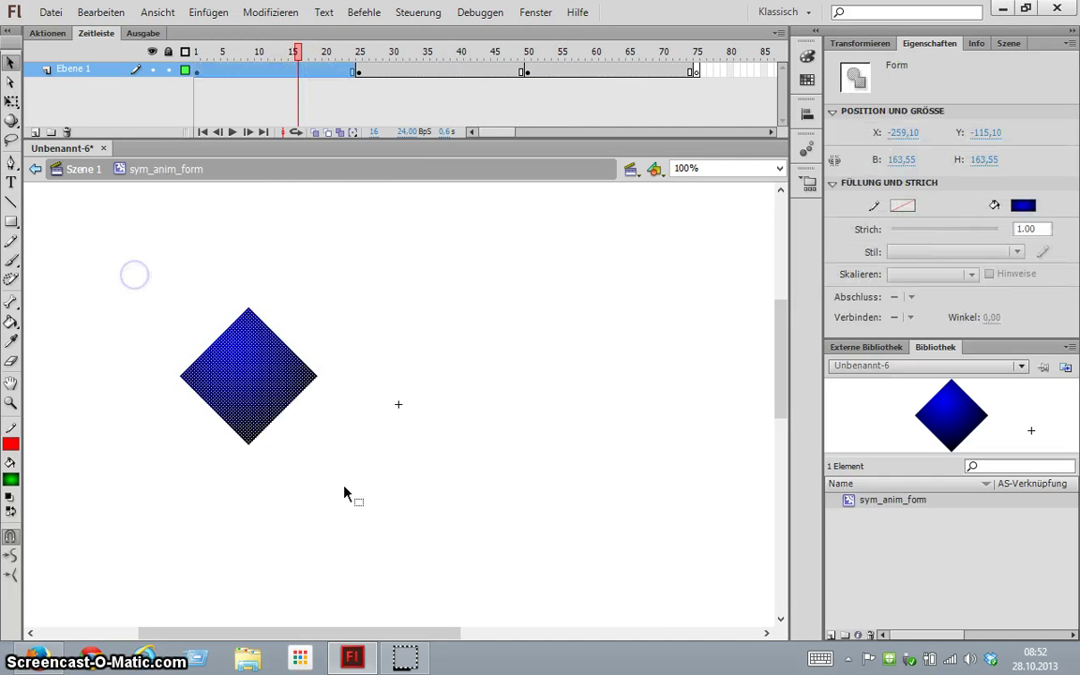
{"action": "key", "text": "Delete"}
{"action": "key", "text": "ctrl+z"}
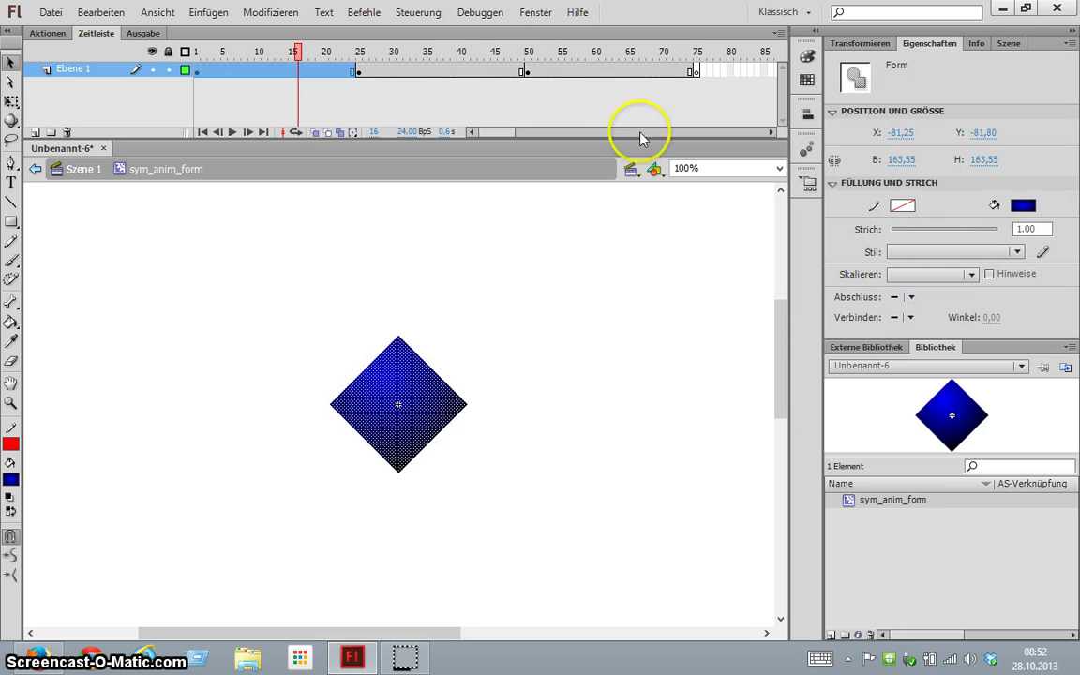
{"action": "left_click", "coordinate": [696, 72]}
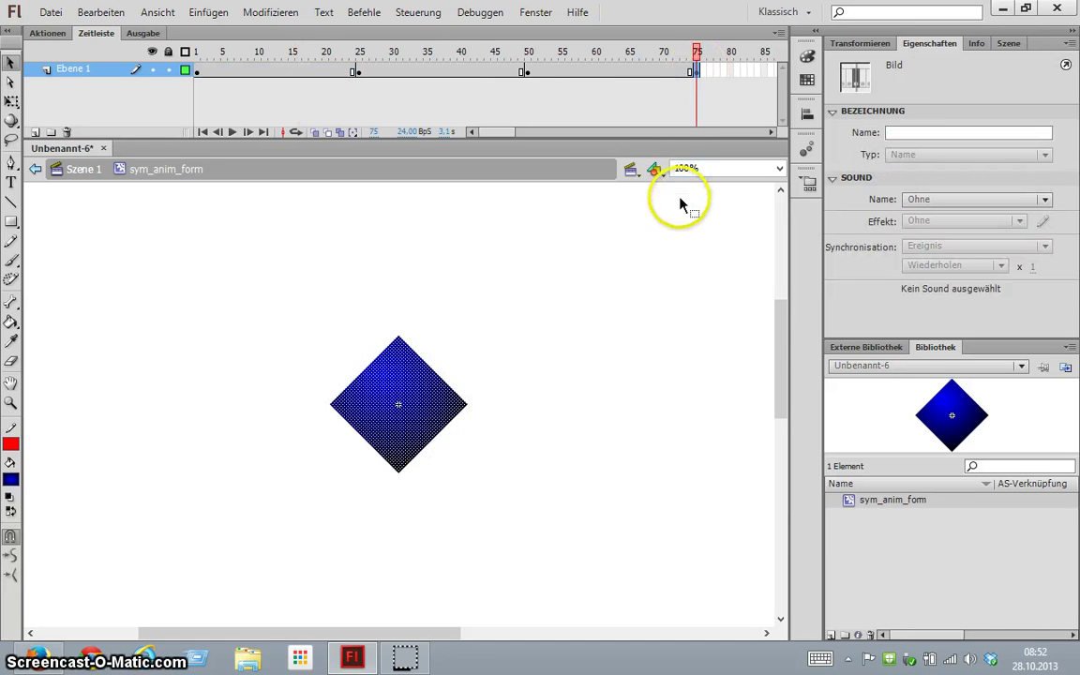
- Scrub the timeline from frame 1 to frame 75 to check the shape on each keyframe
{"action": "key", "text": "Return"}
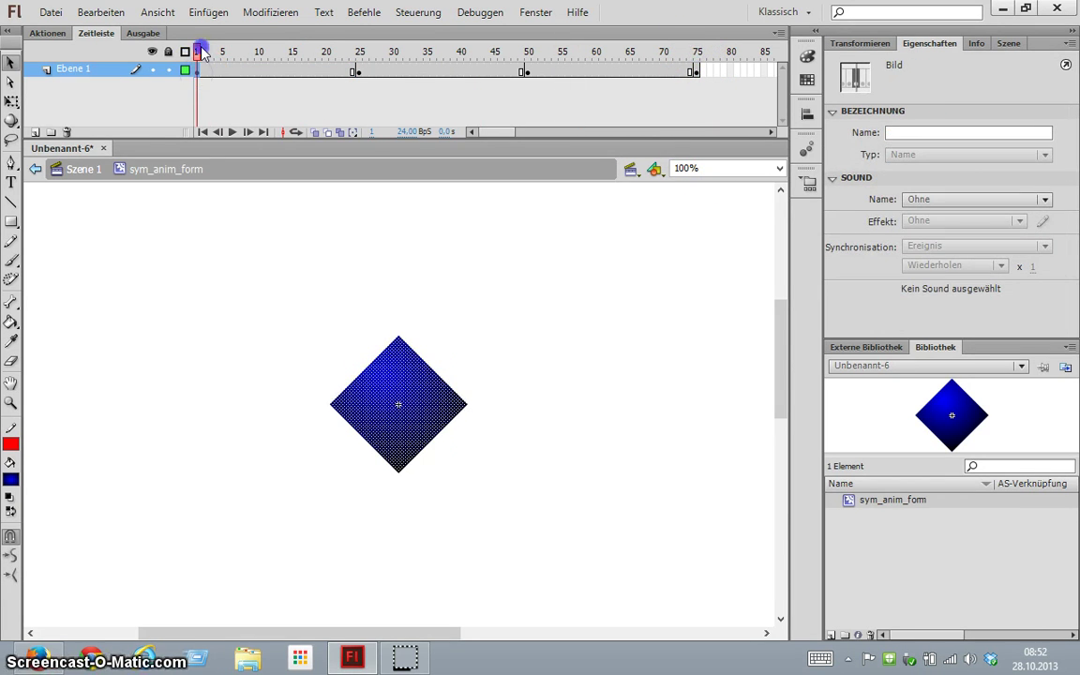
{"action": "left_click_drag", "start_coordinate": [201, 52], "coordinate": [712, 68]}
{"action": "left_click", "coordinate": [712, 70]}
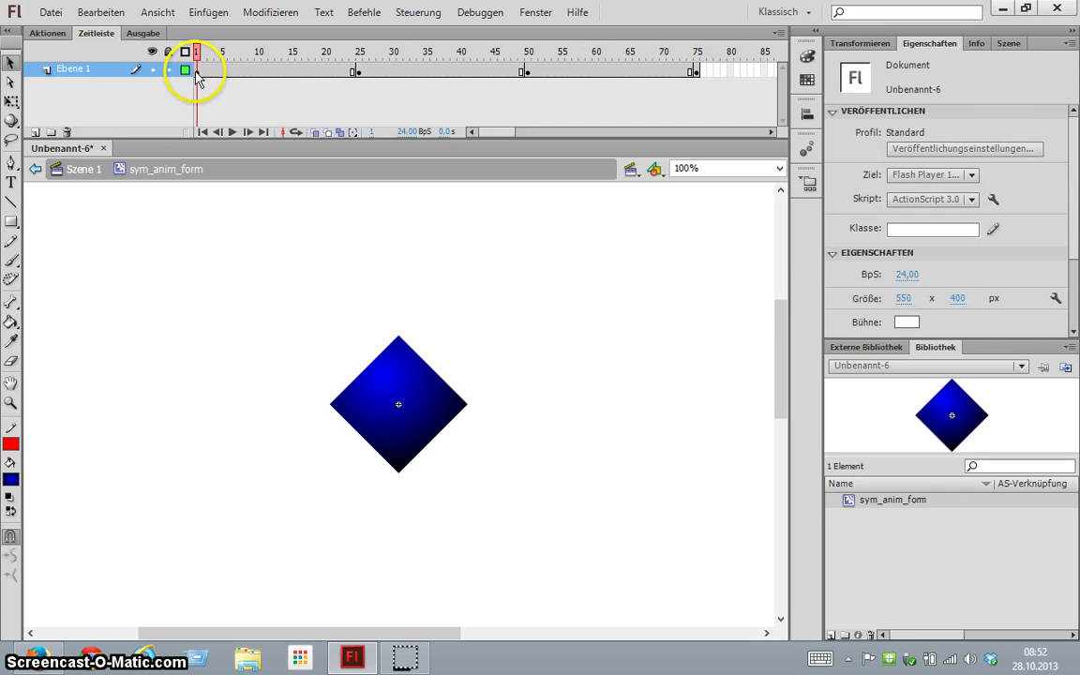
- Create shape tweens starting at the keyframes on frames 1, 25 and 50
{"action": "right_click", "coordinate": [198, 80]}
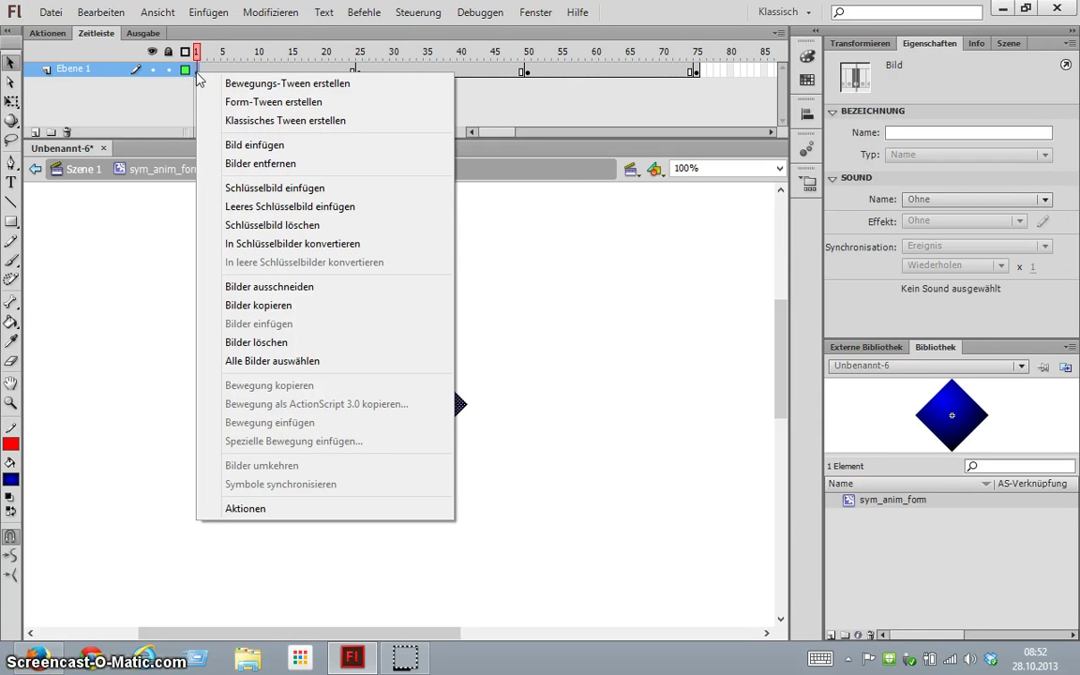
{"action": "left_click", "coordinate": [293, 103]}
{"action": "right_click", "coordinate": [361, 72]}
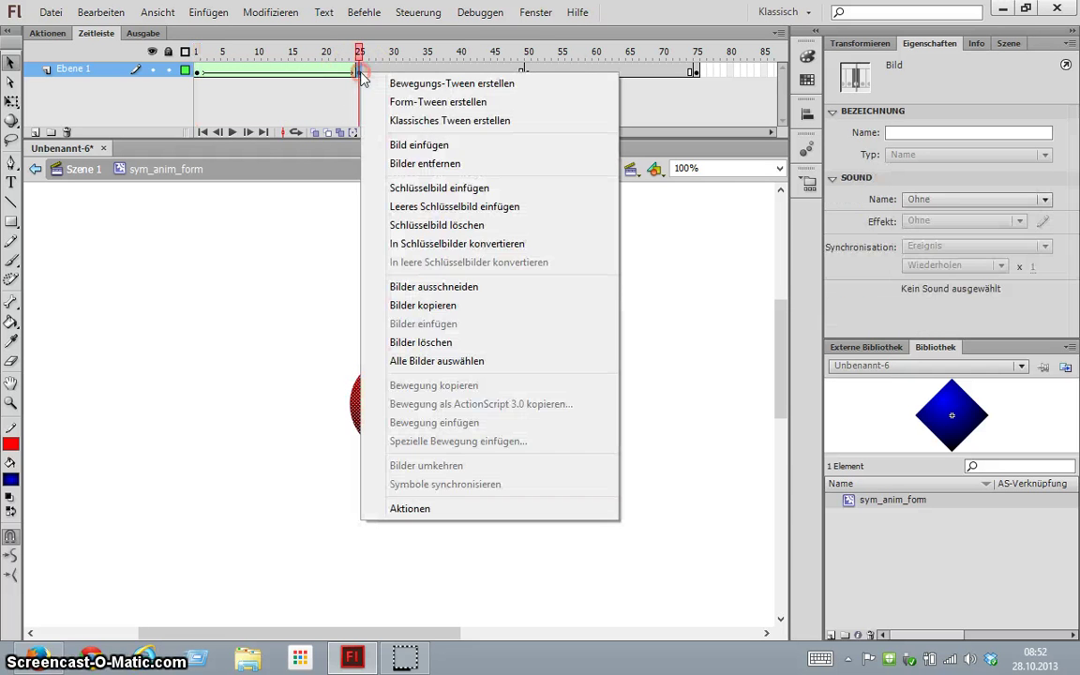
{"action": "left_click", "coordinate": [412, 102]}
{"action": "right_click", "coordinate": [525, 72]}
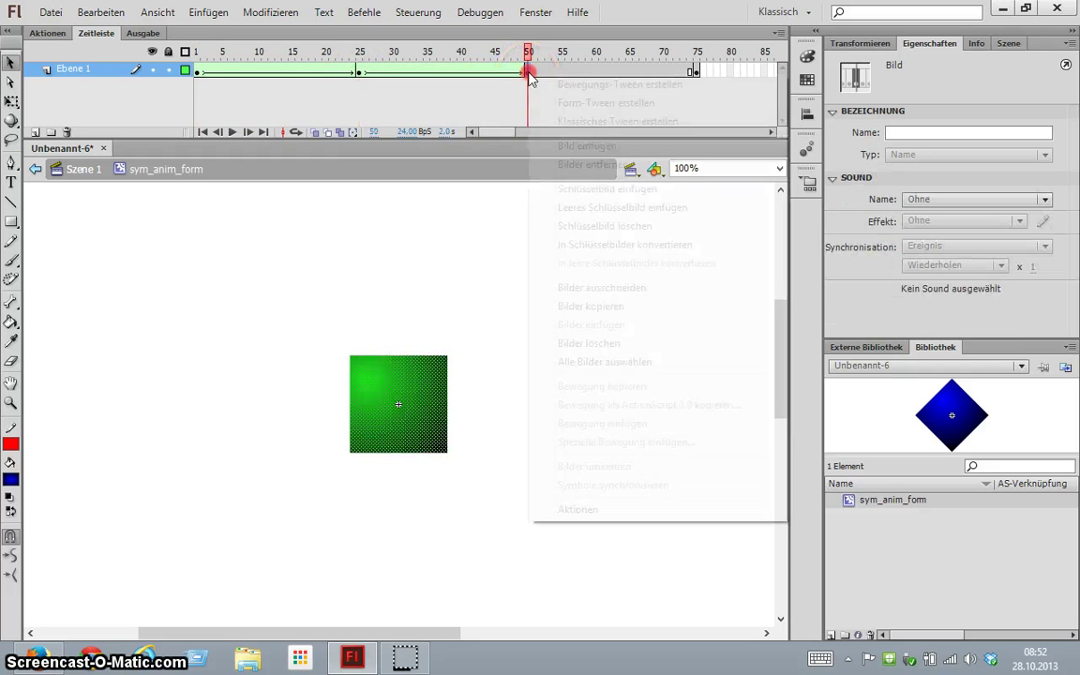
{"action": "left_click", "coordinate": [562, 103]}
- Scrub back to frame 1 and play the timeline to preview the shape tweens
{"action": "left_click", "coordinate": [311, 72]}
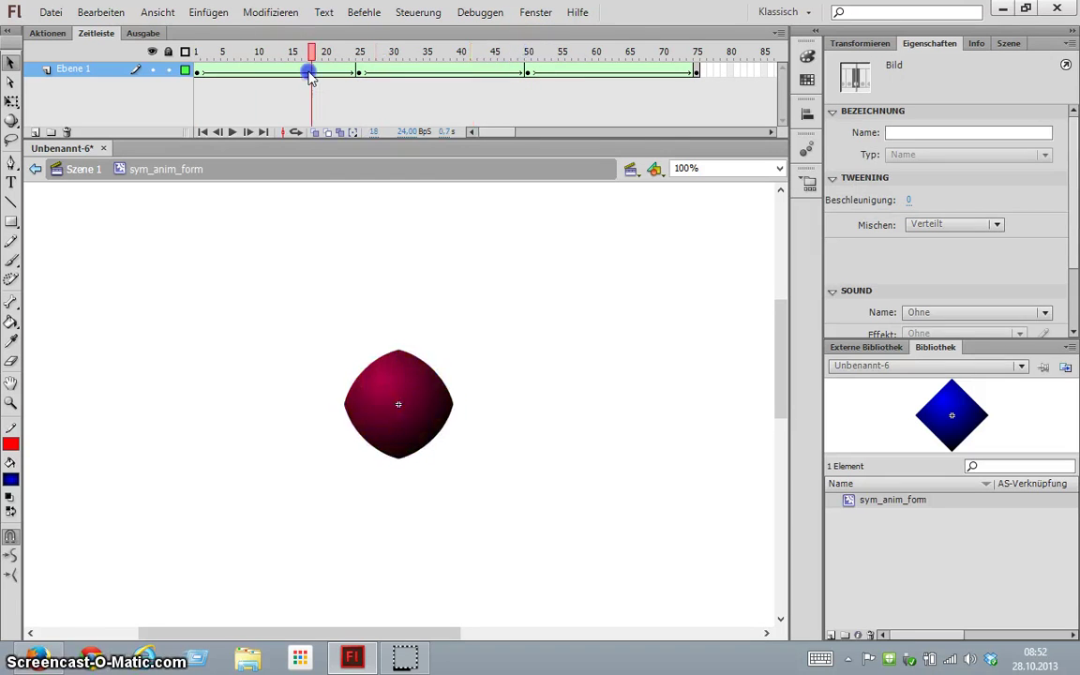
{"action": "left_click_drag", "start_coordinate": [308, 72], "coordinate": [187, 83]}
{"action": "key", "text": "Return"}
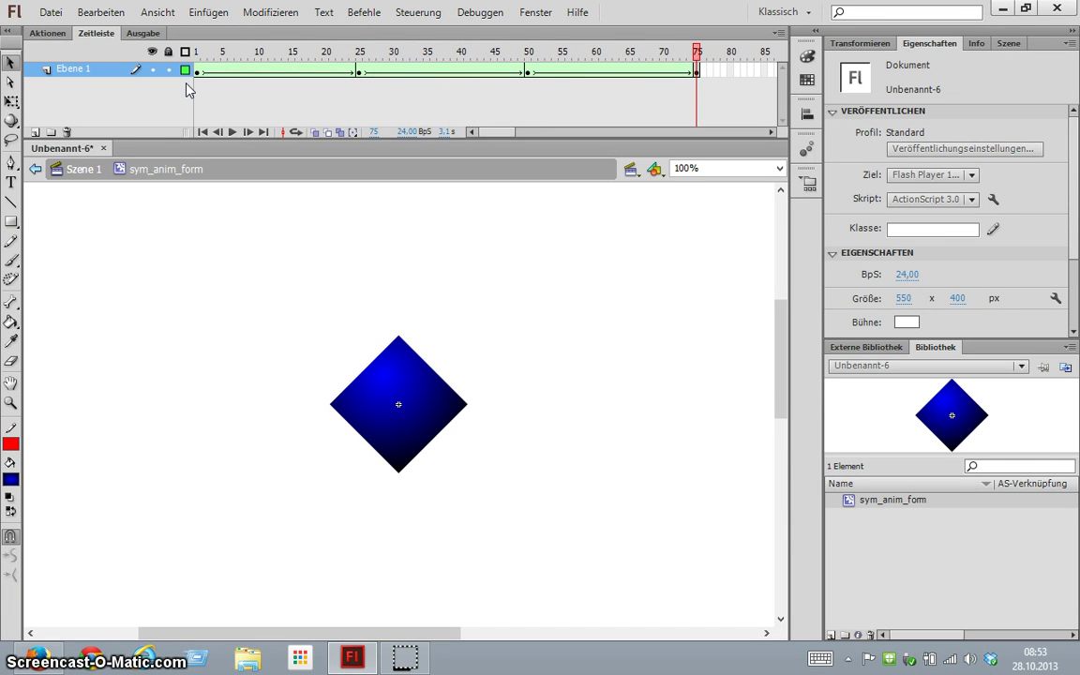
{"action": "key", "text": "Return"}
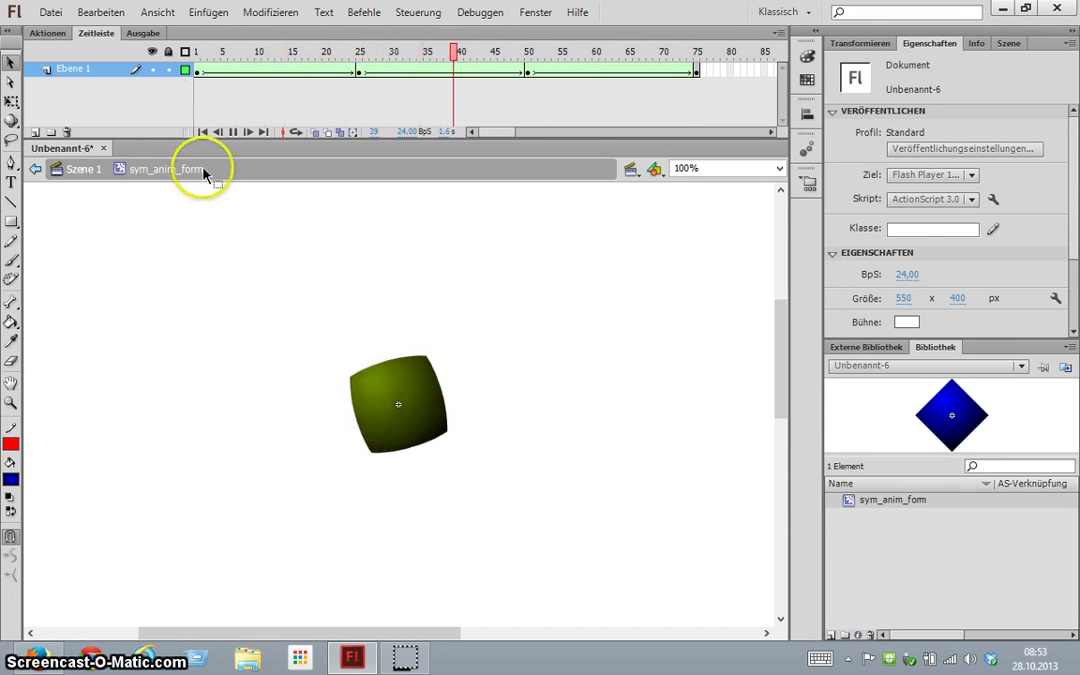
- Return to Szene 1 and place three instances of sym_anim_form diagonally across the stage
{"action": "left_click", "coordinate": [79, 174]}
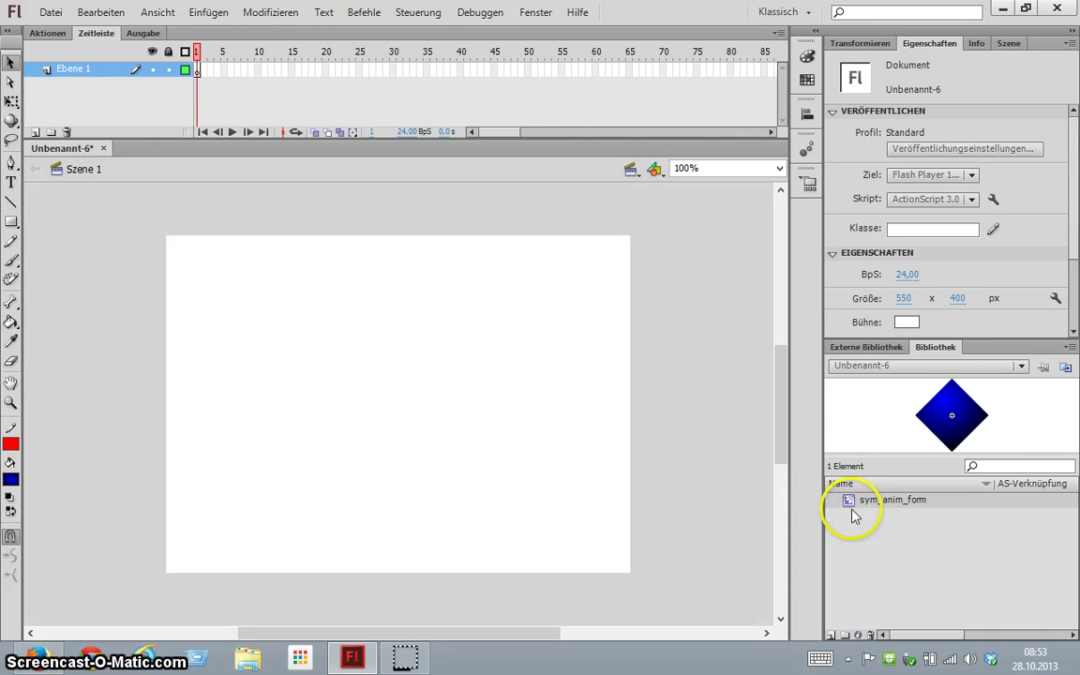
{"action": "left_click_drag", "start_coordinate": [853, 513], "coordinate": [265, 345]}
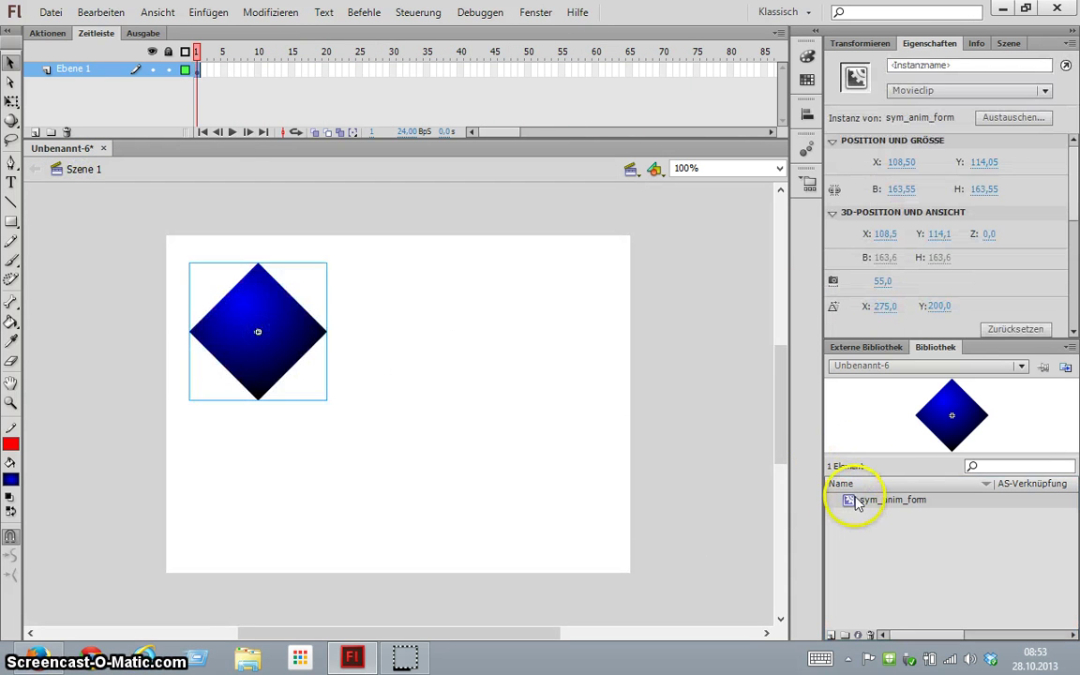
{"action": "left_click_drag", "start_coordinate": [855, 503], "coordinate": [523, 497]}
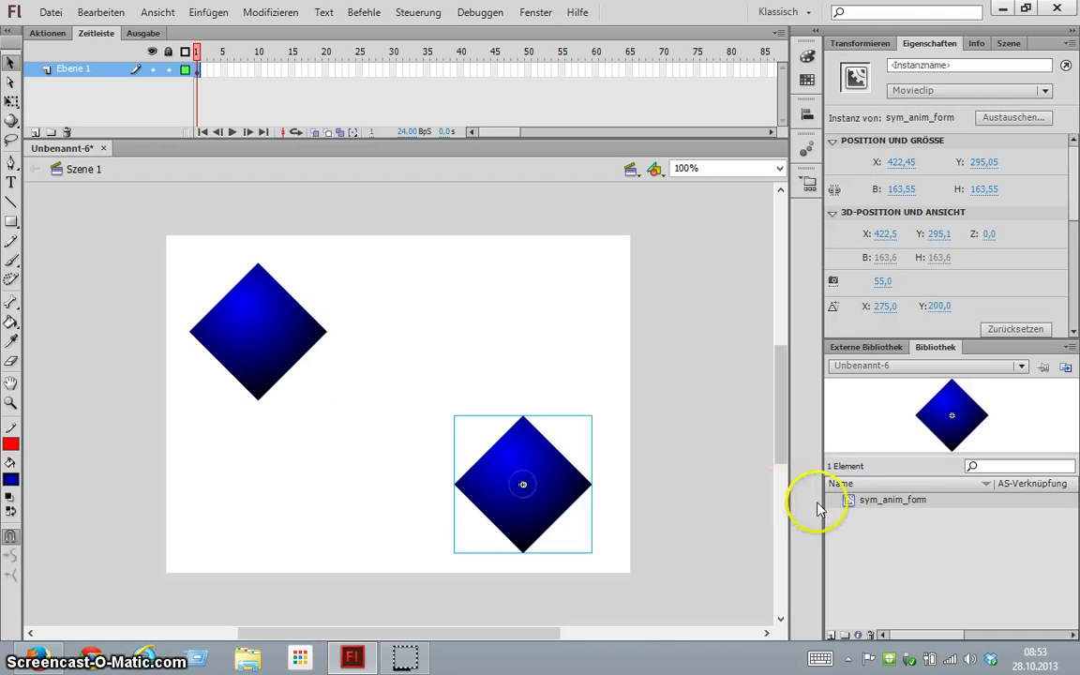
{"action": "left_click_drag", "start_coordinate": [849, 500], "coordinate": [402, 396]}
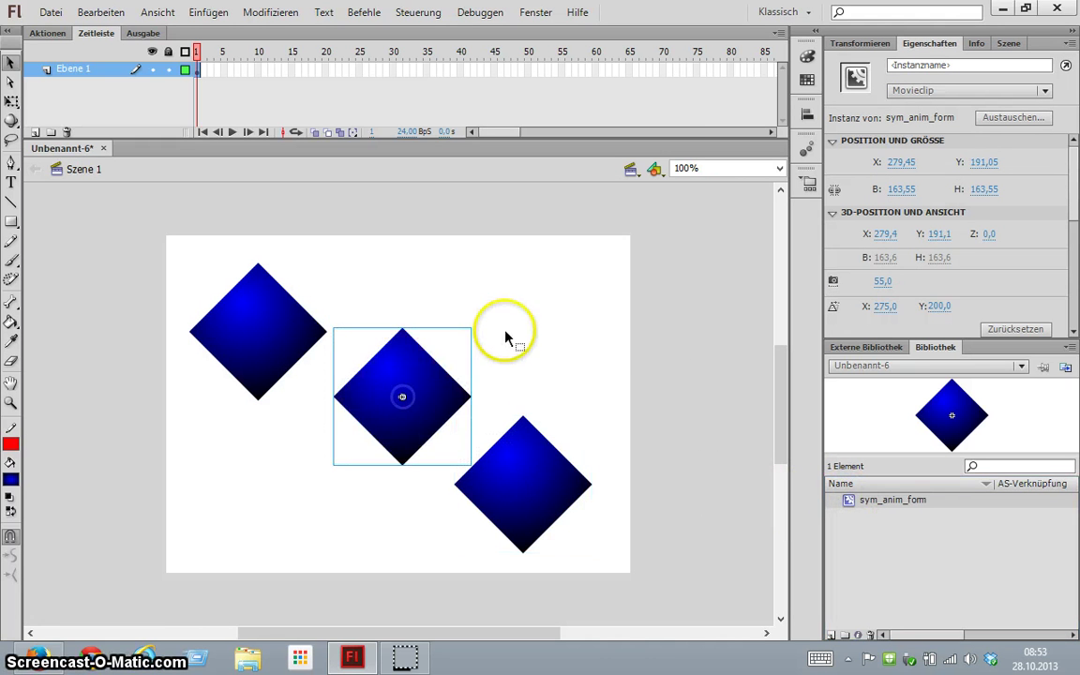
- Rotate the middle sym_anim_form instance clockwise with Free Transform
{"action": "right_click", "coordinate": [430, 385]}
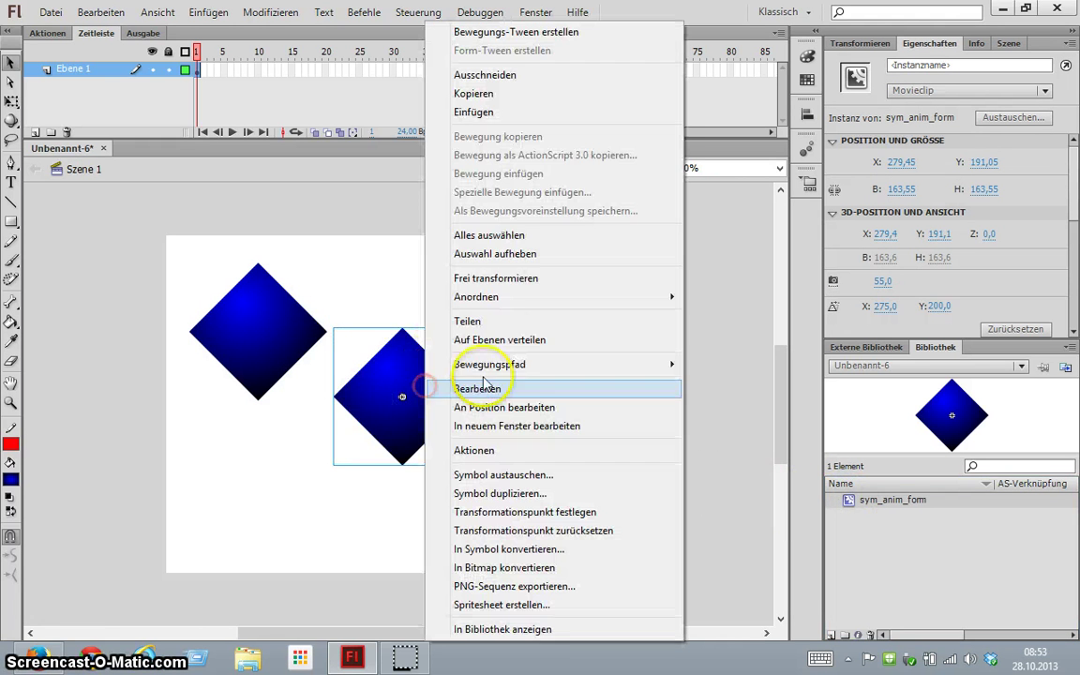
{"action": "left_click", "coordinate": [527, 290]}
{"action": "left_click_drag", "start_coordinate": [482, 320], "coordinate": [488, 376]}
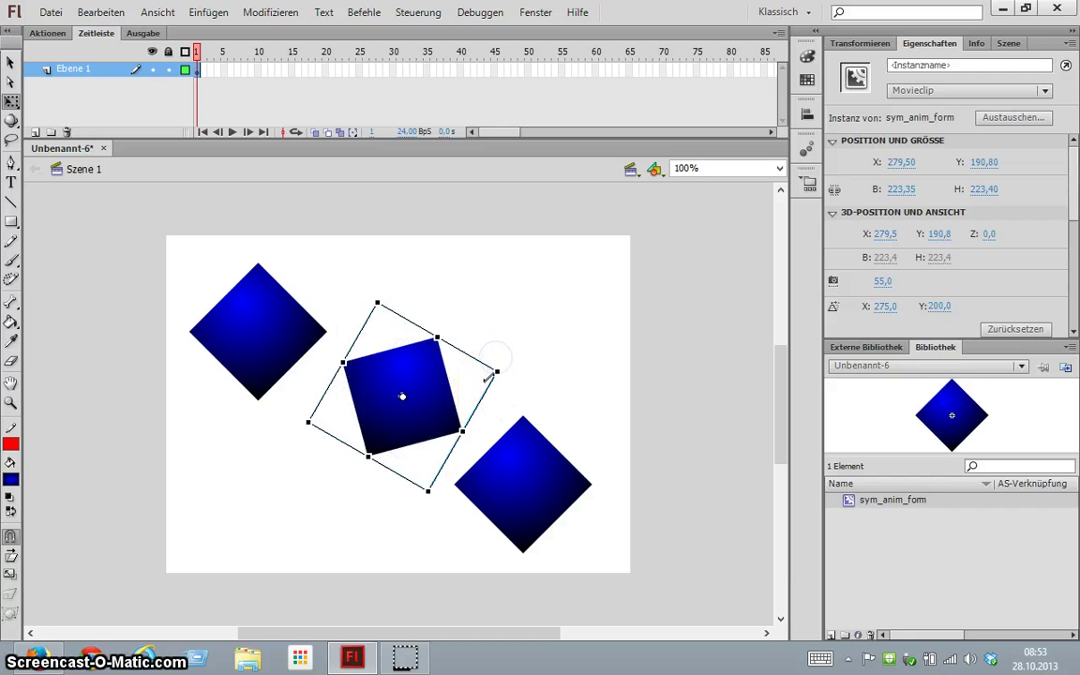
- Copy the rotated instance to the stage's upper right, shrink it to about 110 px wide, and add a matching small copy at the lower left
{"action": "key", "text": "ctrl+c"}
{"action": "left_click", "coordinate": [609, 283]}
{"action": "key", "text": "ctrl+v"}
{"action": "left_click_drag", "start_coordinate": [428, 414], "coordinate": [551, 321]}
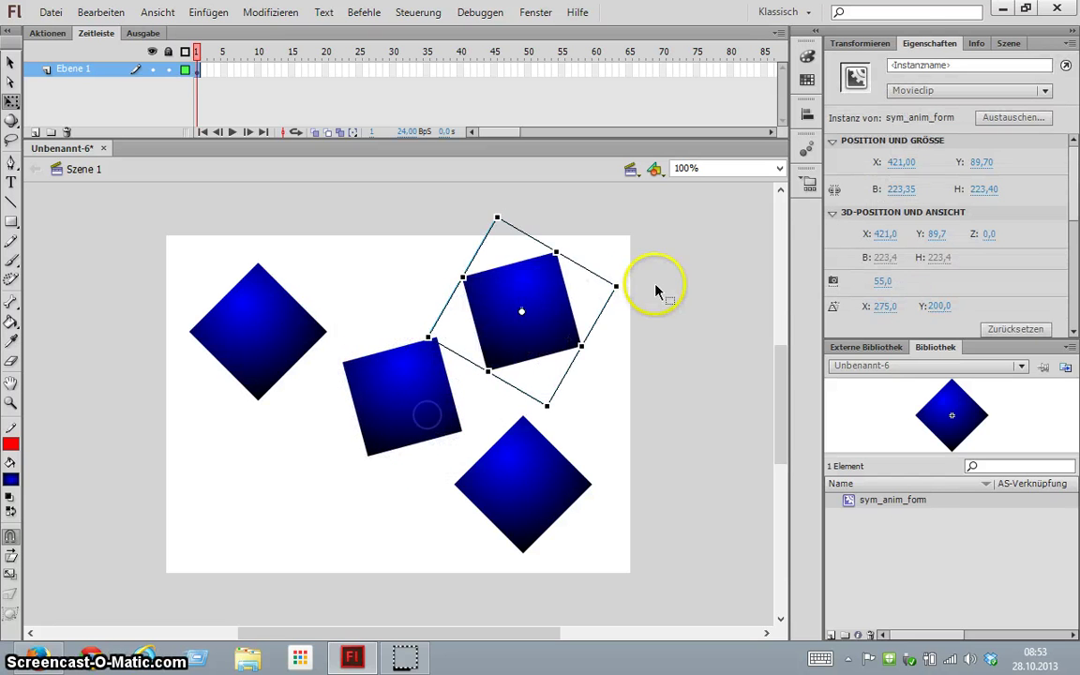
{"action": "left_click_drag", "start_coordinate": [614, 286], "coordinate": [272, 530]}
- Test the movie to watch all five instances animate, and close the preview
{"action": "key", "text": "ctrl+Return"}
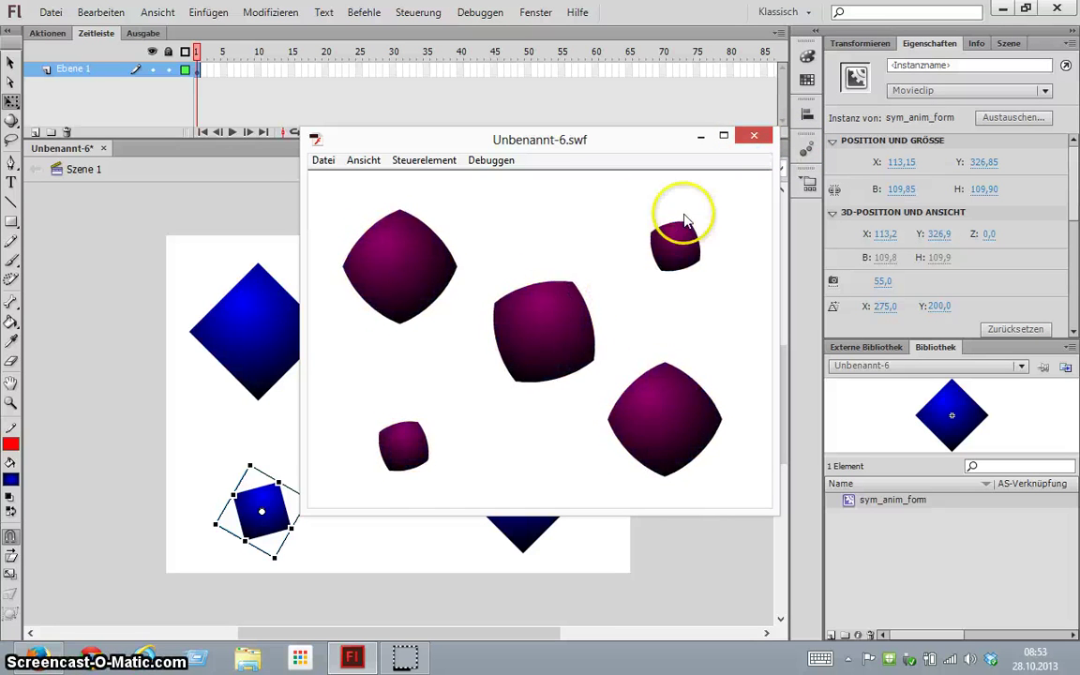
{"action": "left_click", "coordinate": [755, 136]}
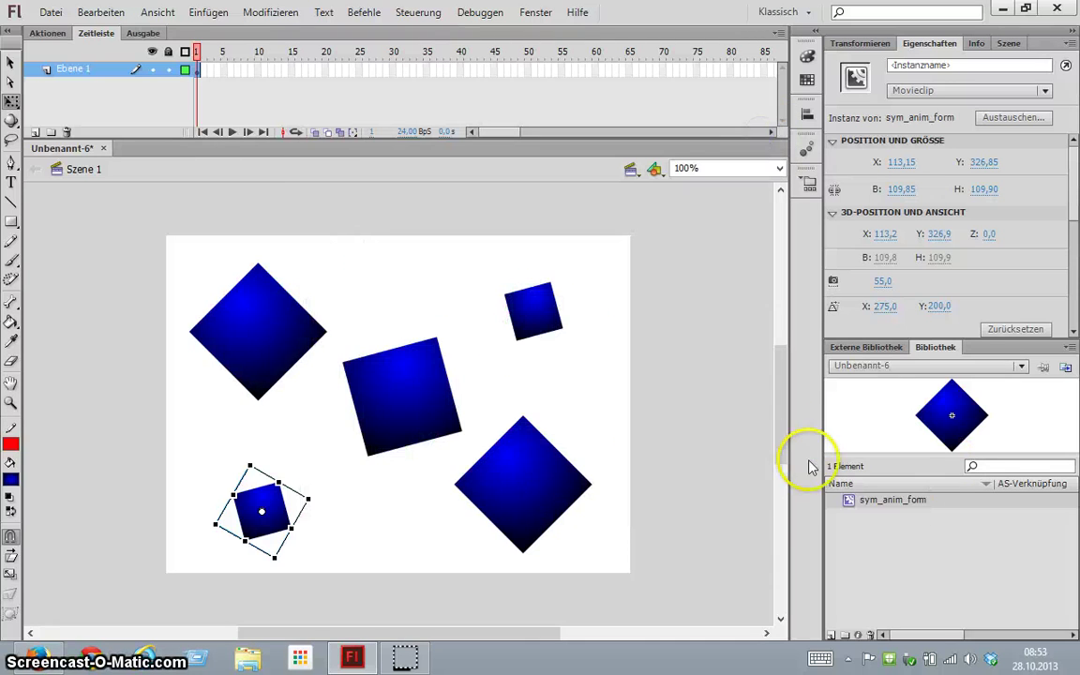
- Open sym_anim_form for editing and examine how the shapes morph around the keyframes at frames 25 and 50
{"action": "double_click", "coordinate": [852, 500]}
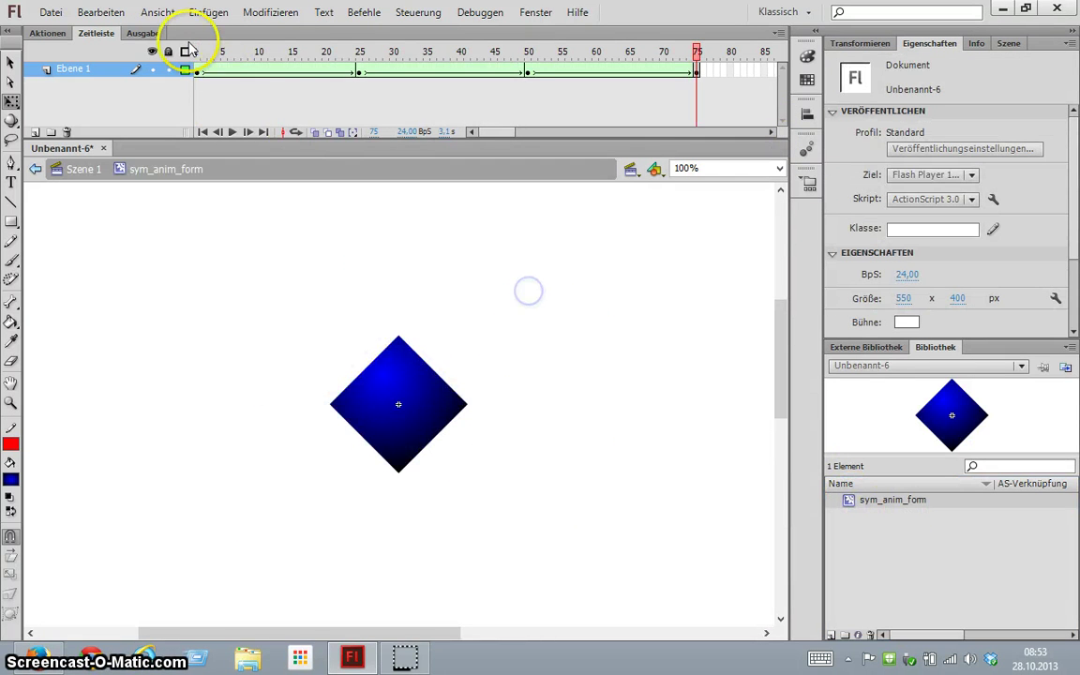
{"action": "left_click_drag", "start_coordinate": [201, 54], "coordinate": [363, 47]}
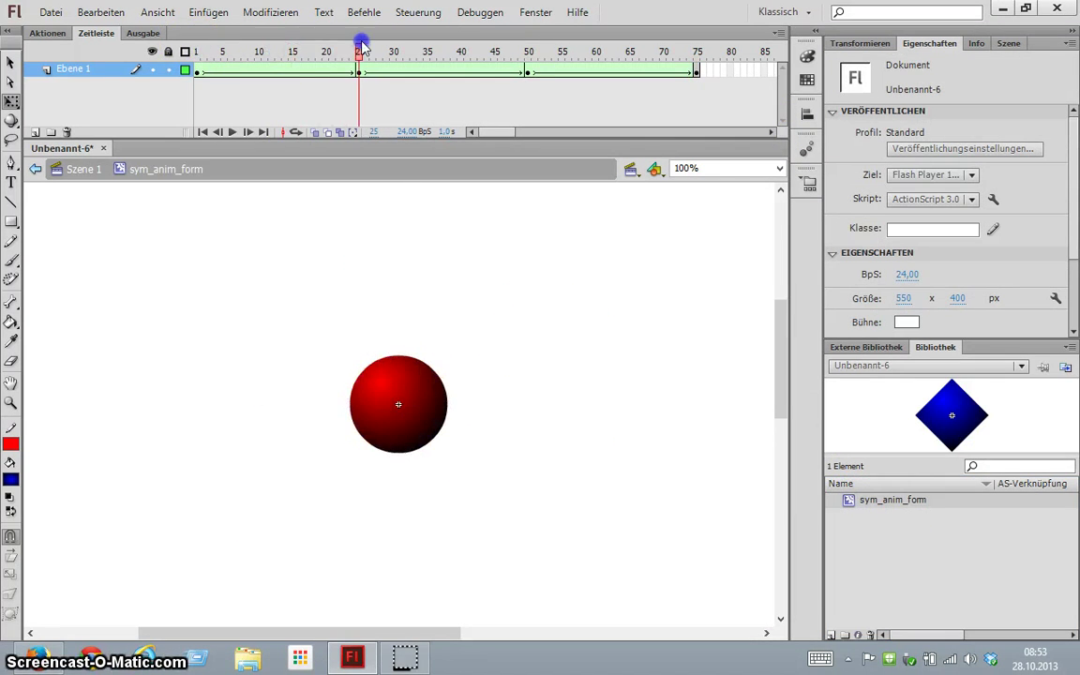
{"action": "left_click", "coordinate": [533, 54]}
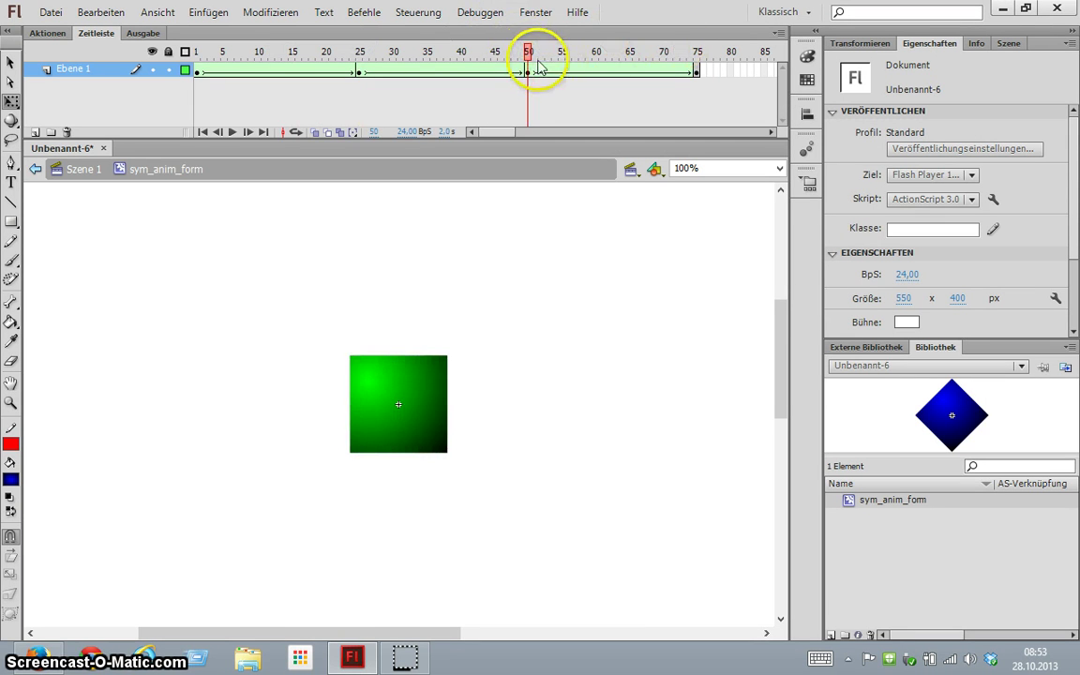
{"action": "left_click_drag", "start_coordinate": [530, 53], "coordinate": [366, 69]}
{"action": "key", "text": "Return"}
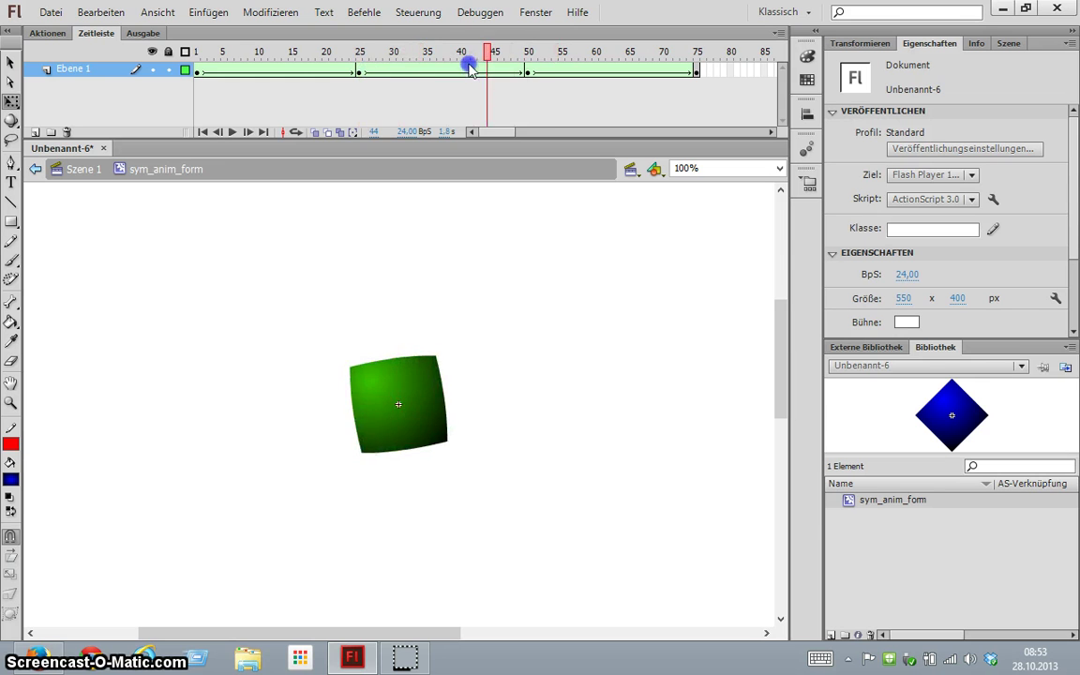
{"action": "left_click", "coordinate": [526, 50]}
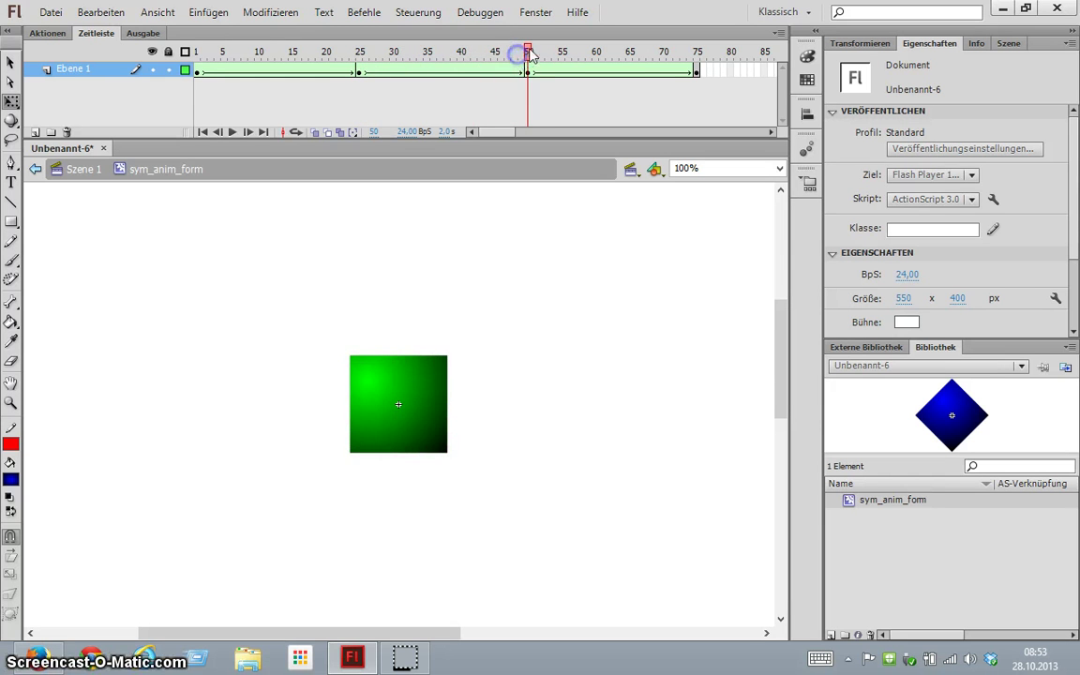
{"action": "key", "text": "Return"}
{"action": "left_click", "coordinate": [530, 51]}
{"action": "key", "text": "Return"}
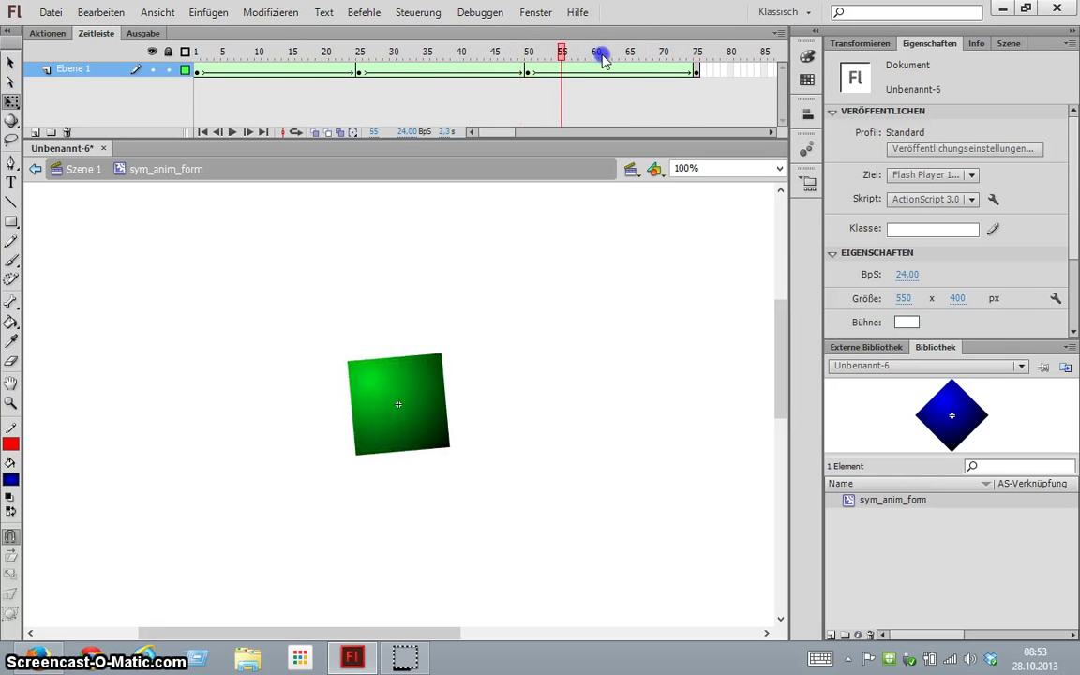
{"action": "left_click_drag", "start_coordinate": [583, 54], "coordinate": [532, 55]}
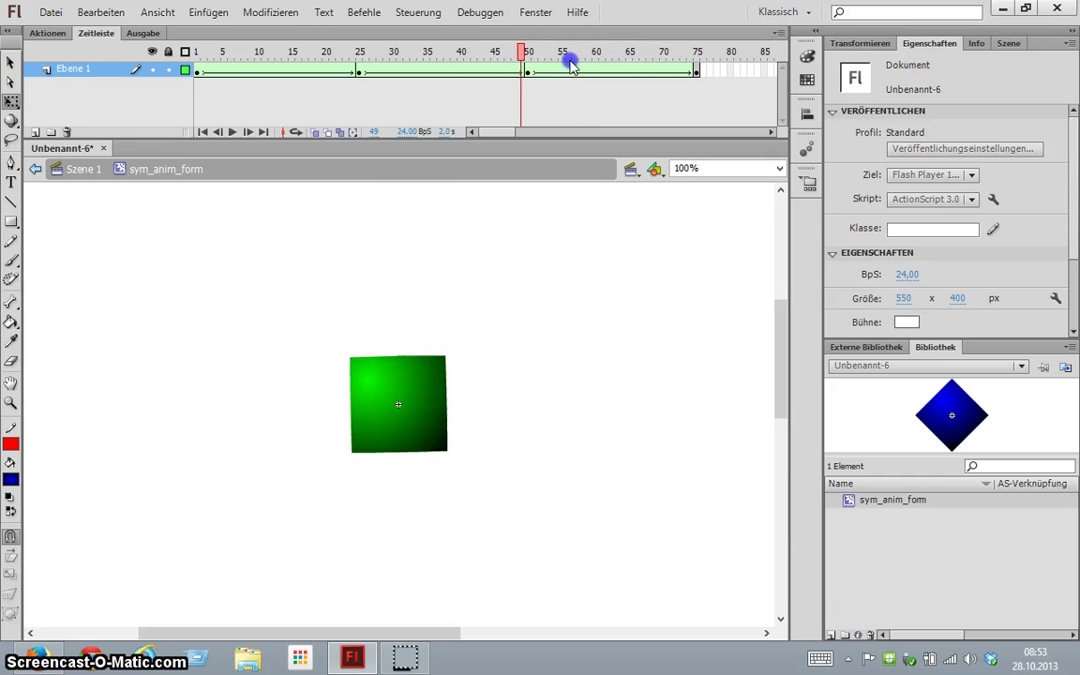
- Add a shape hint at frame 50 and place it at the middle of the green square's top edge
{"action": "left_click", "coordinate": [527, 70]}
{"action": "left_click", "coordinate": [525, 303]}
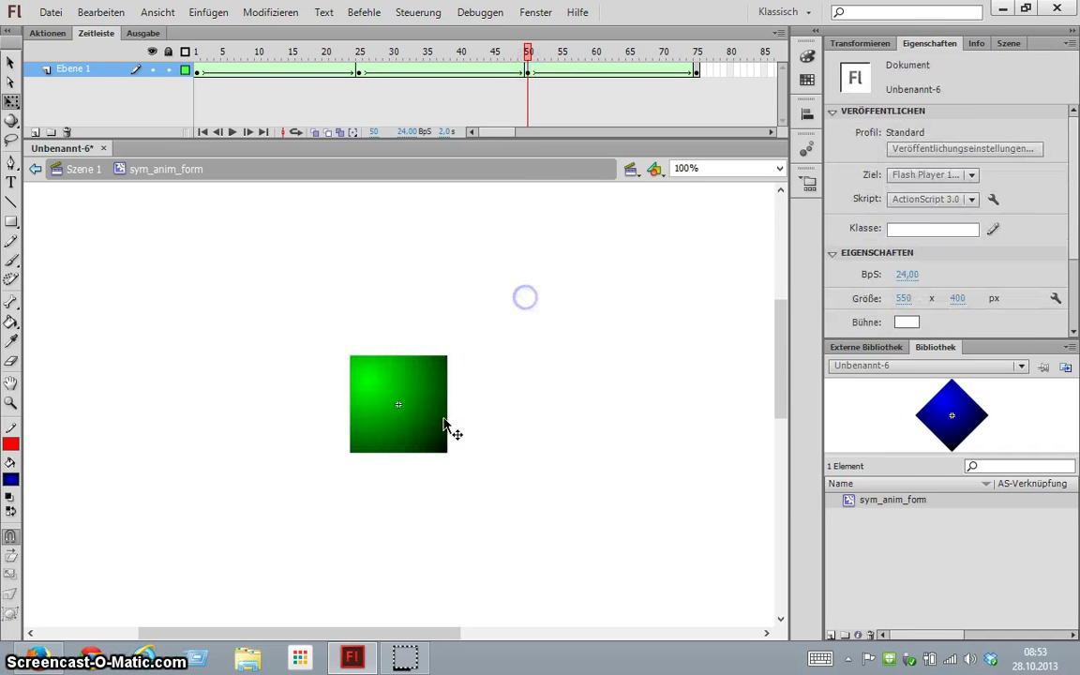
{"action": "left_click", "coordinate": [445, 429]}
{"action": "left_click", "coordinate": [409, 281]}
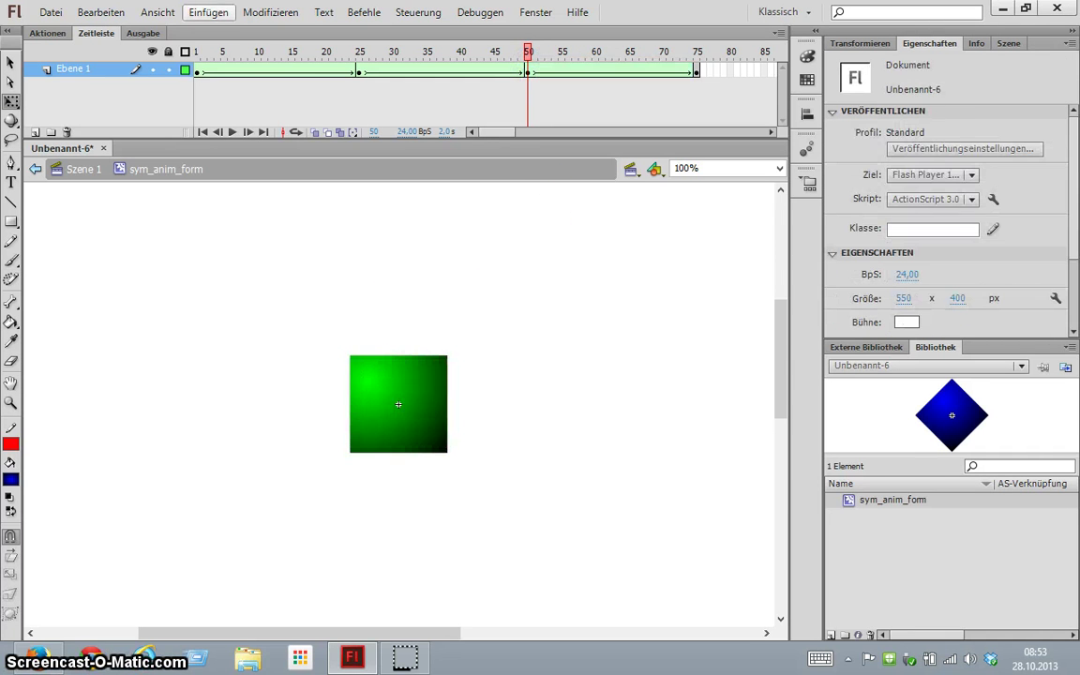
{"action": "left_click", "coordinate": [252, 14]}
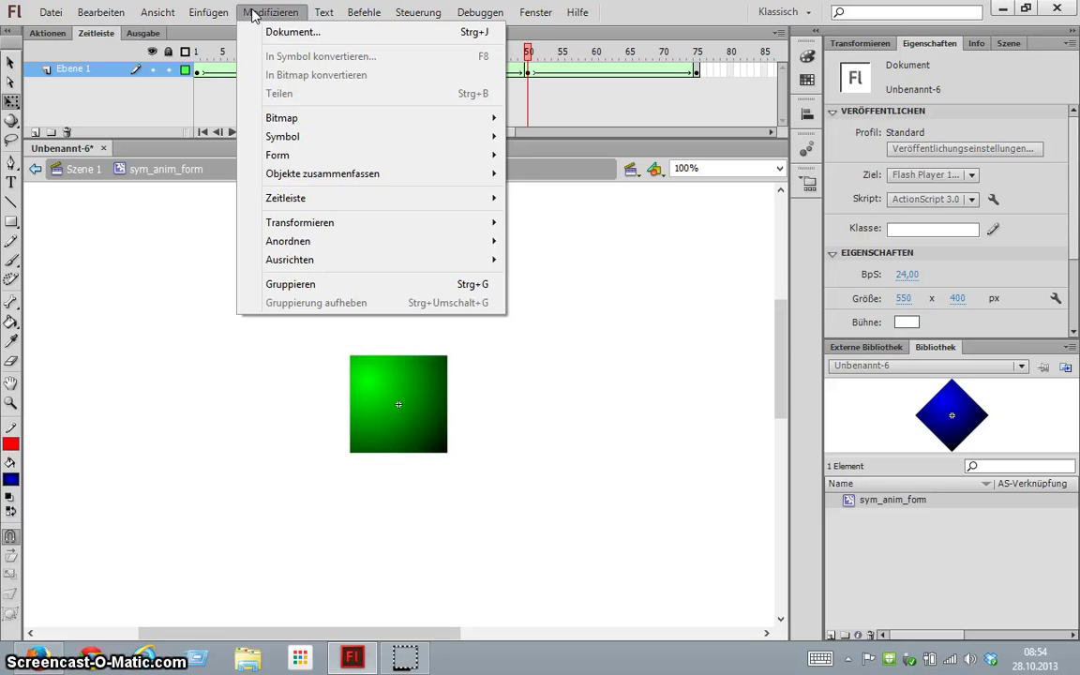
{"action": "mouse_move", "coordinate": [394, 153]}
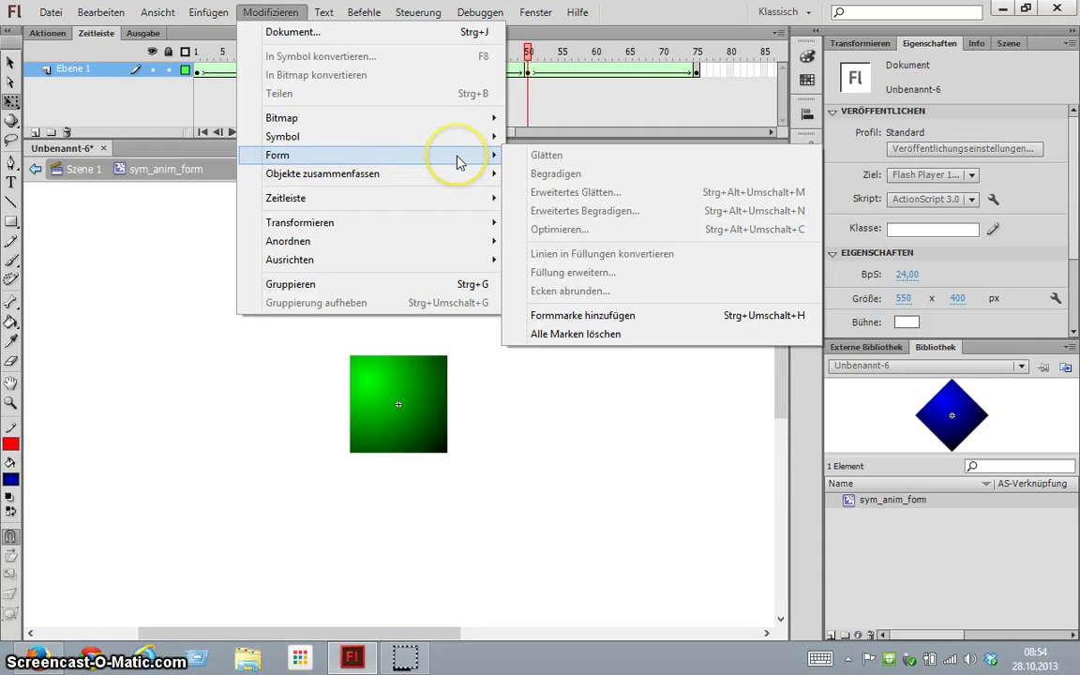
{"action": "left_click", "coordinate": [627, 321]}
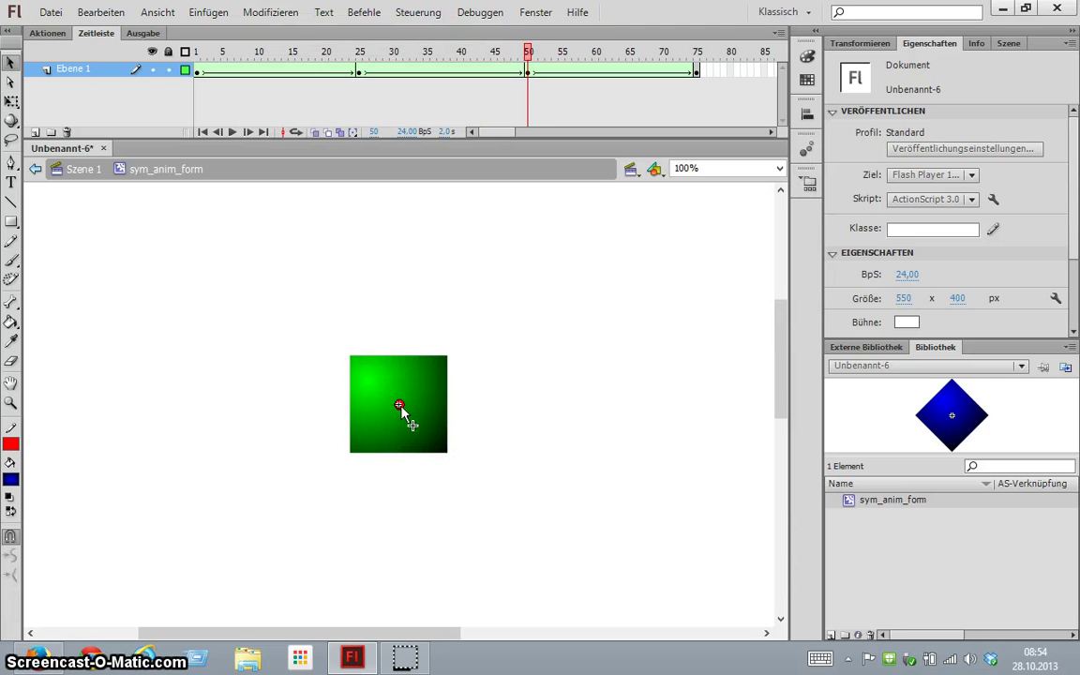
{"action": "left_click_drag", "start_coordinate": [400, 407], "coordinate": [399, 355]}
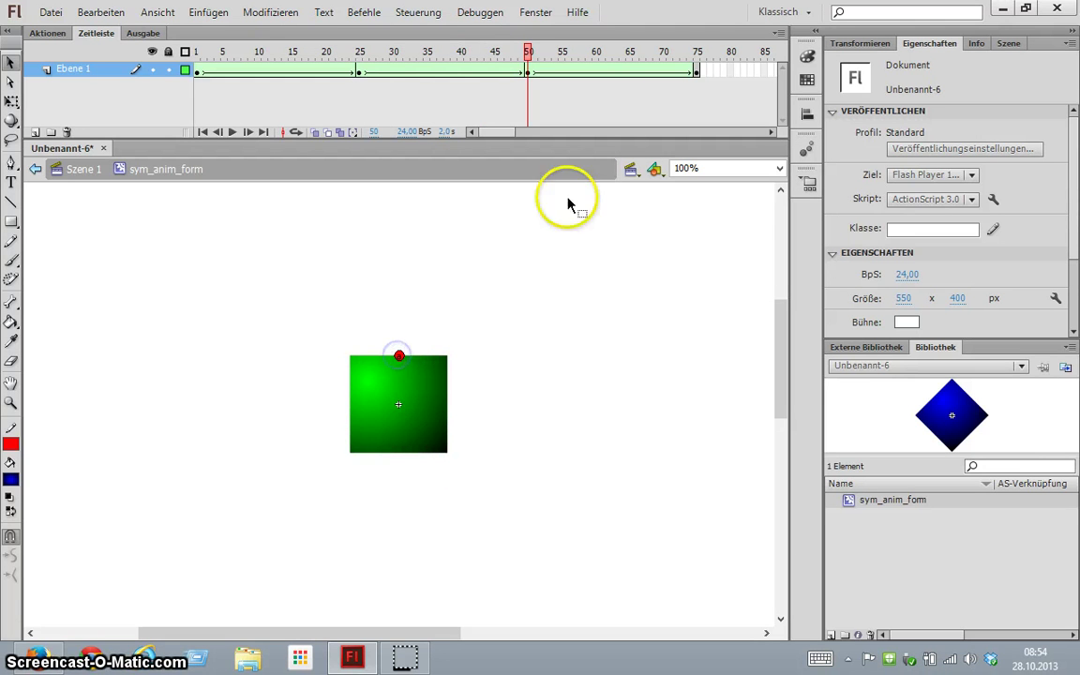
- Place the matching hint on the blue diamond's top corner at frame 75, and play the tween from frame 50
{"action": "left_click", "coordinate": [696, 72]}
{"action": "mouse_move", "coordinate": [400, 406]}
{"action": "left_mouse_down"}
{"action": "mouse_move", "coordinate": [401, 371]}
{"action": "mouse_move", "coordinate": [400, 405]}
{"action": "left_mouse_up"}
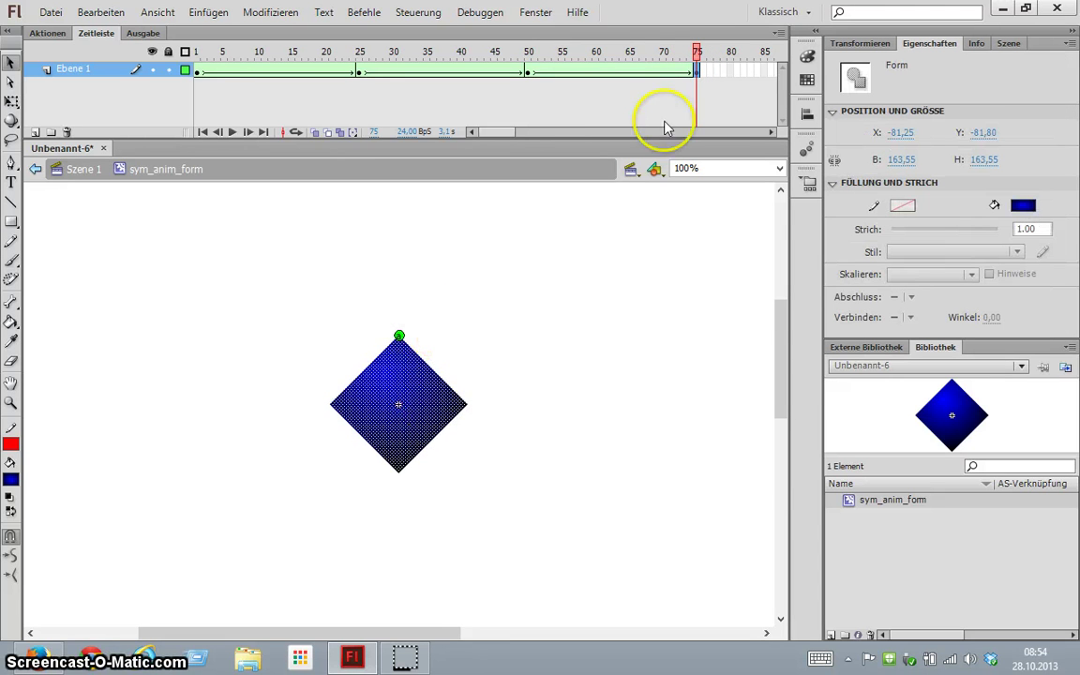
{"action": "mouse_move", "coordinate": [695, 50]}
{"action": "left_mouse_down"}
{"action": "mouse_move", "coordinate": [500, 51]}
{"action": "mouse_move", "coordinate": [528, 50]}
{"action": "left_mouse_up"}
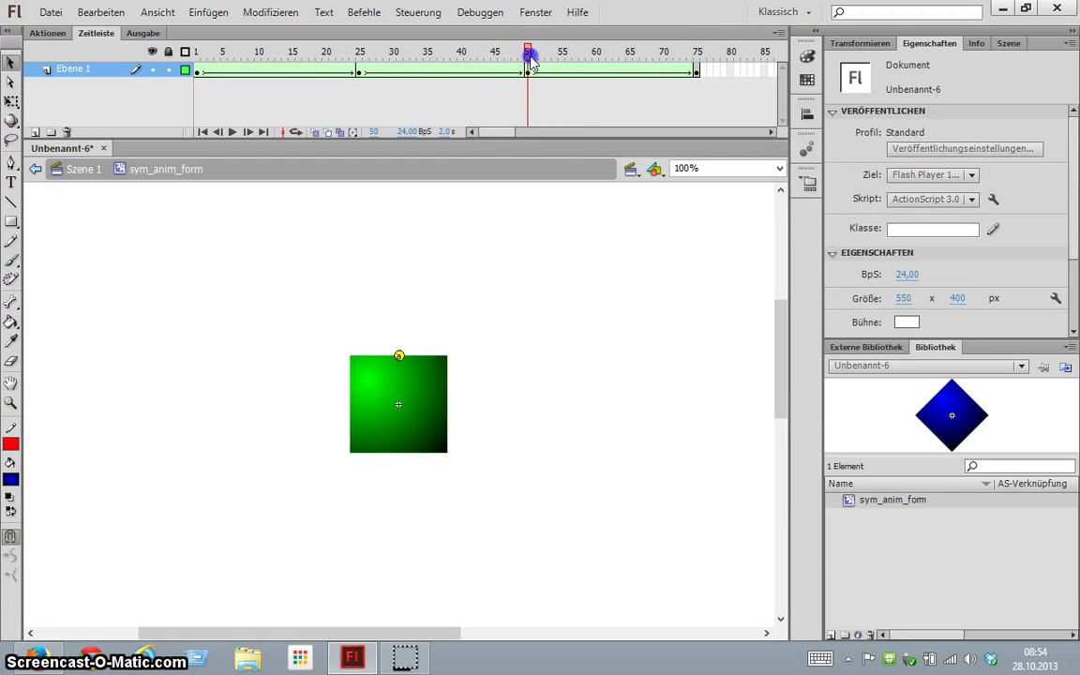
{"action": "key", "text": "Return"}
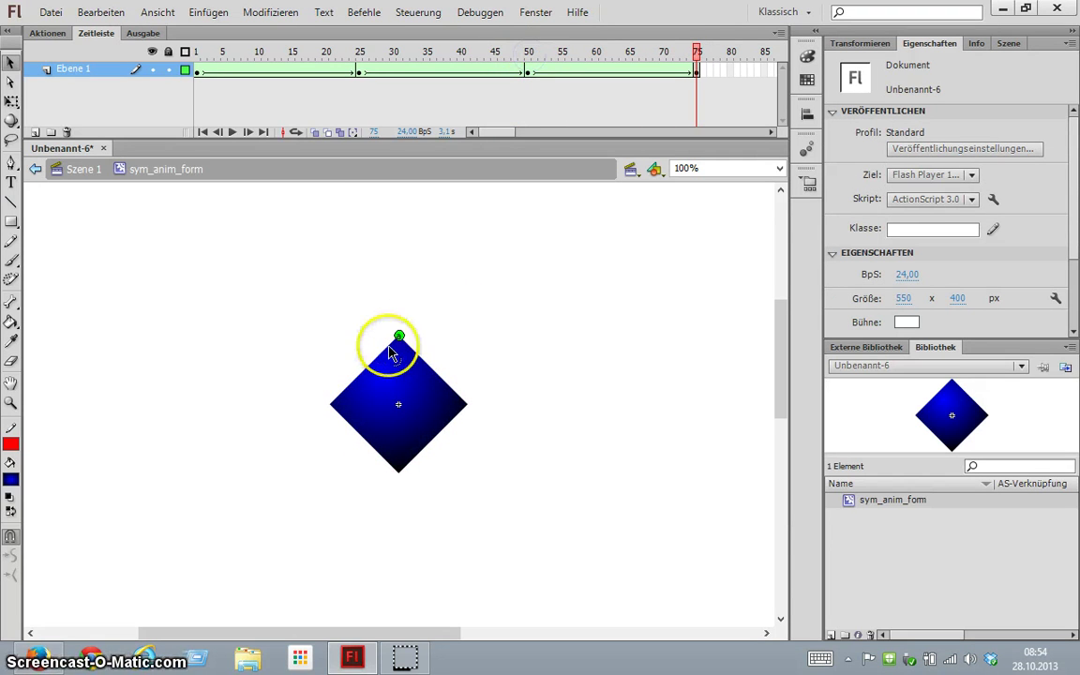
- Add a second shape hint at the middle of the square's bottom edge at frame 50, and match it to the diamond's bottom corner at frame 75
{"action": "left_click_drag", "start_coordinate": [697, 64], "coordinate": [527, 67]}
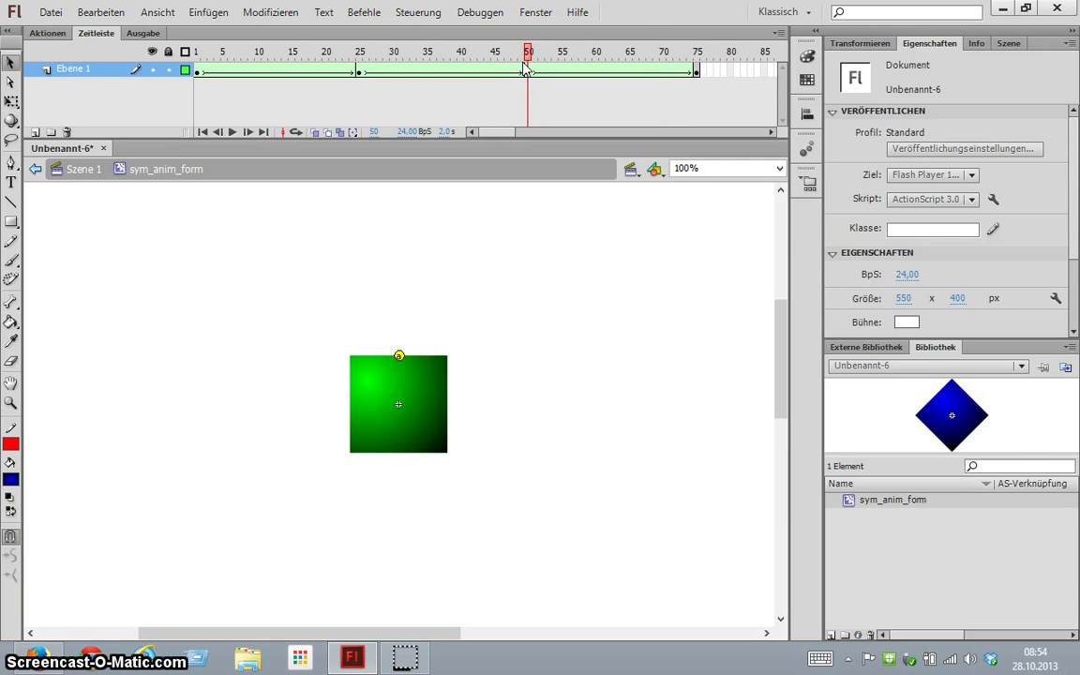
{"action": "left_click", "coordinate": [272, 12]}
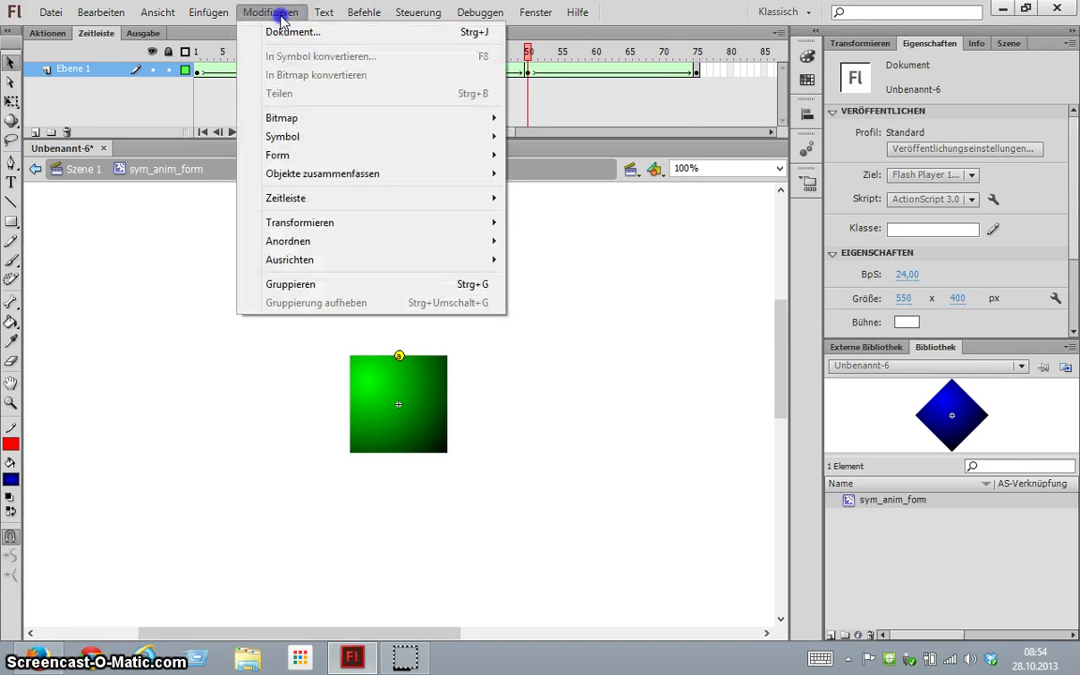
{"action": "mouse_move", "coordinate": [321, 154]}
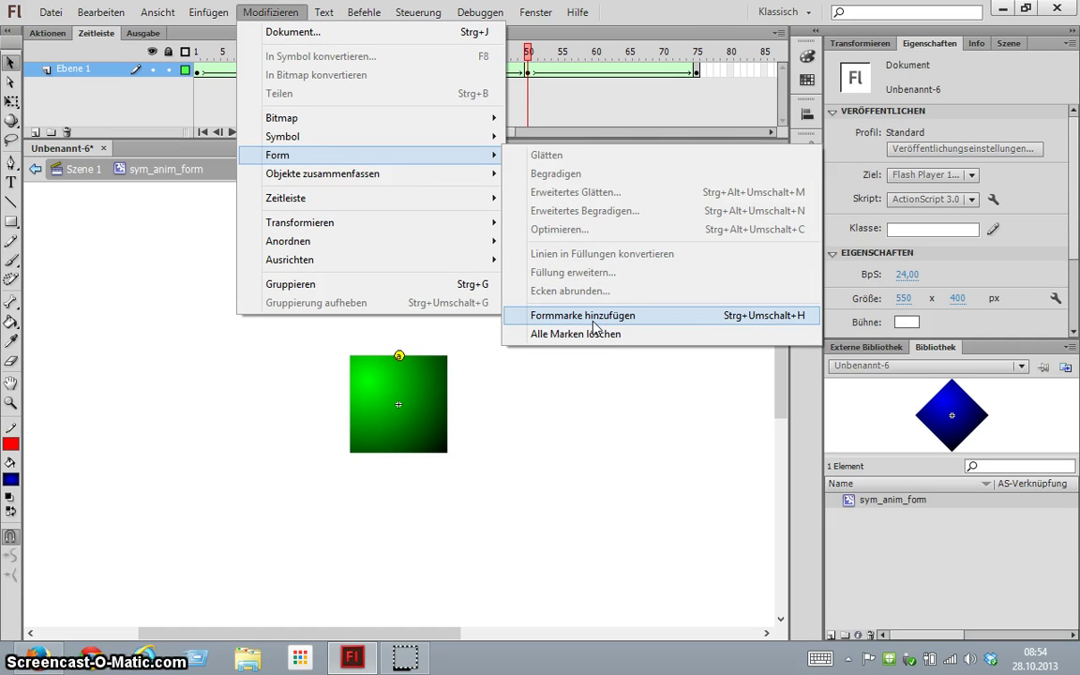
{"action": "left_click", "coordinate": [595, 322]}
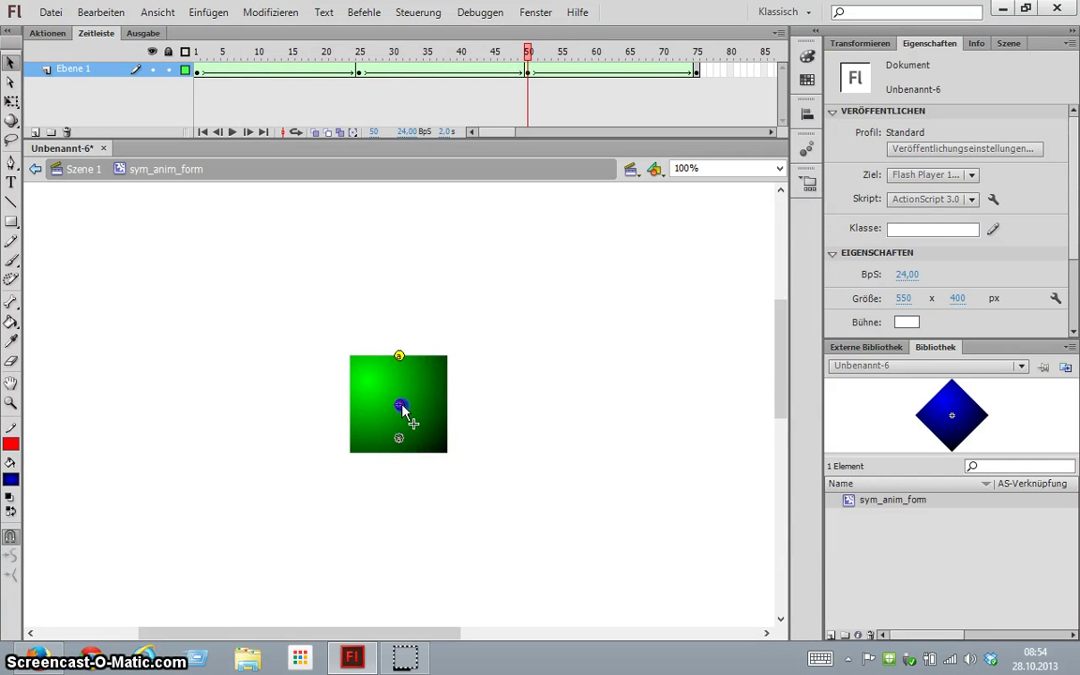
{"action": "left_click", "coordinate": [697, 71]}
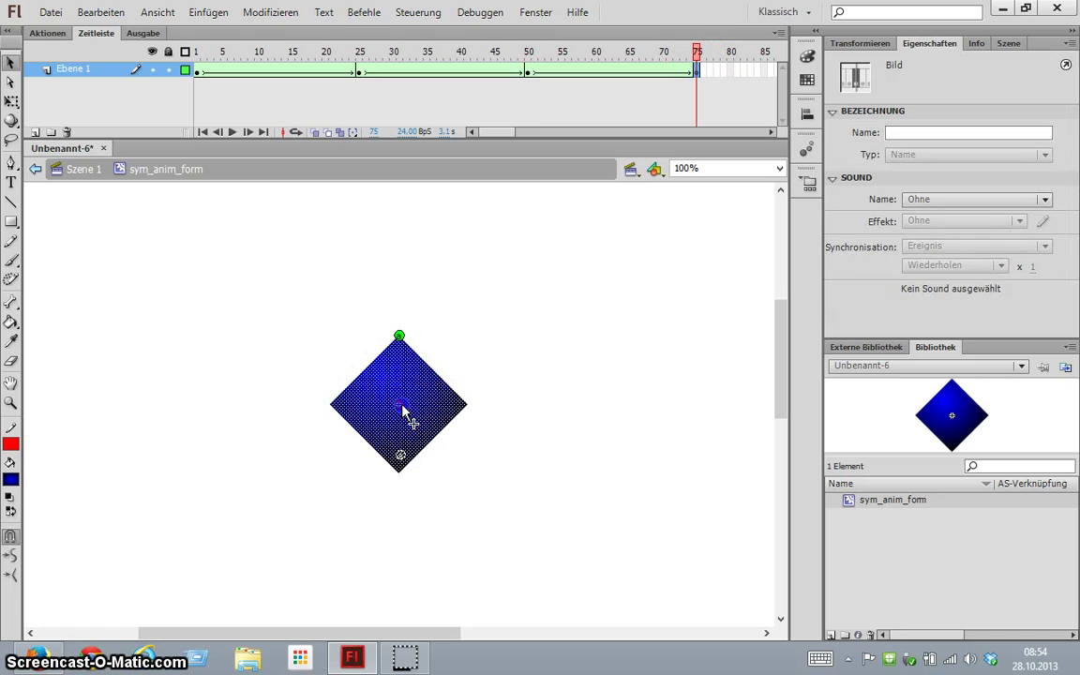
{"action": "left_click_drag", "start_coordinate": [401, 404], "coordinate": [399, 473]}
{"action": "left_click_drag", "start_coordinate": [696, 53], "coordinate": [595, 53]}
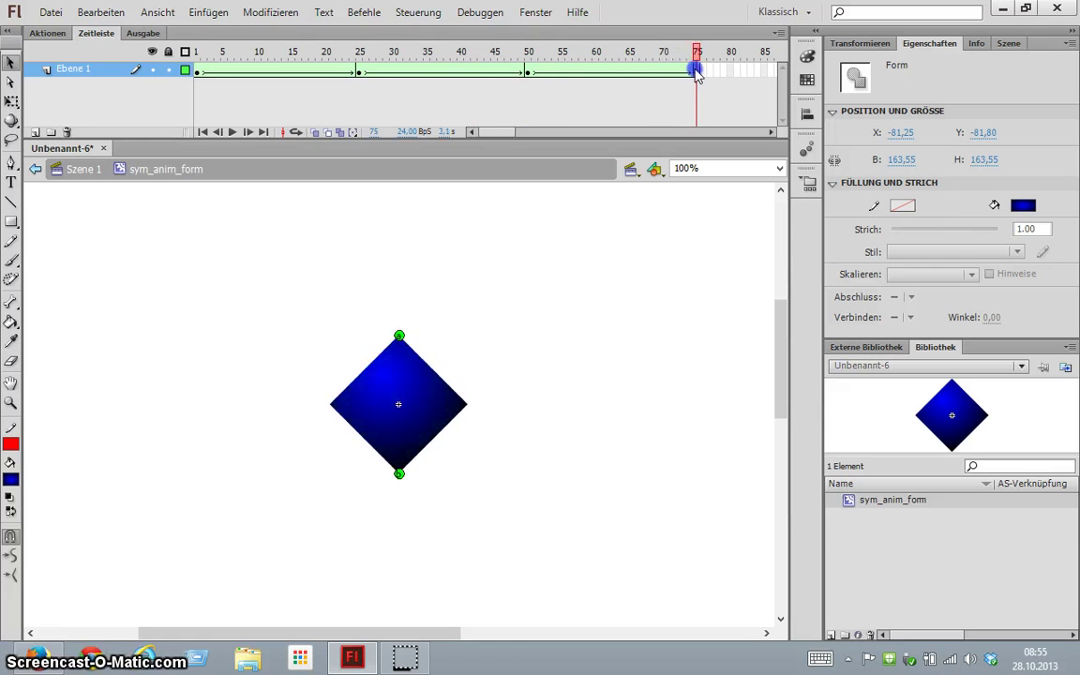
- Add a shape hint to the red circle at frame 25 and place it at the top of the circle
{"action": "left_click", "coordinate": [360, 90]}
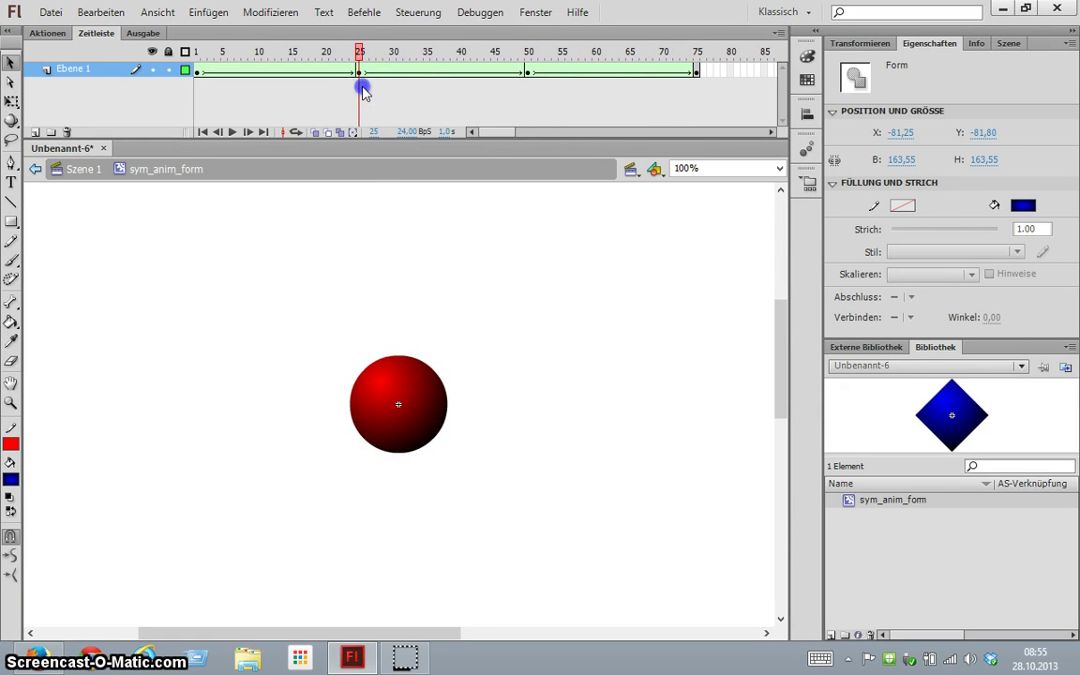
{"action": "mouse_move", "coordinate": [363, 90]}
{"action": "left_mouse_down"}
{"action": "mouse_move", "coordinate": [524, 85]}
{"action": "mouse_move", "coordinate": [365, 81]}
{"action": "left_mouse_up"}
{"action": "left_click", "coordinate": [358, 73]}
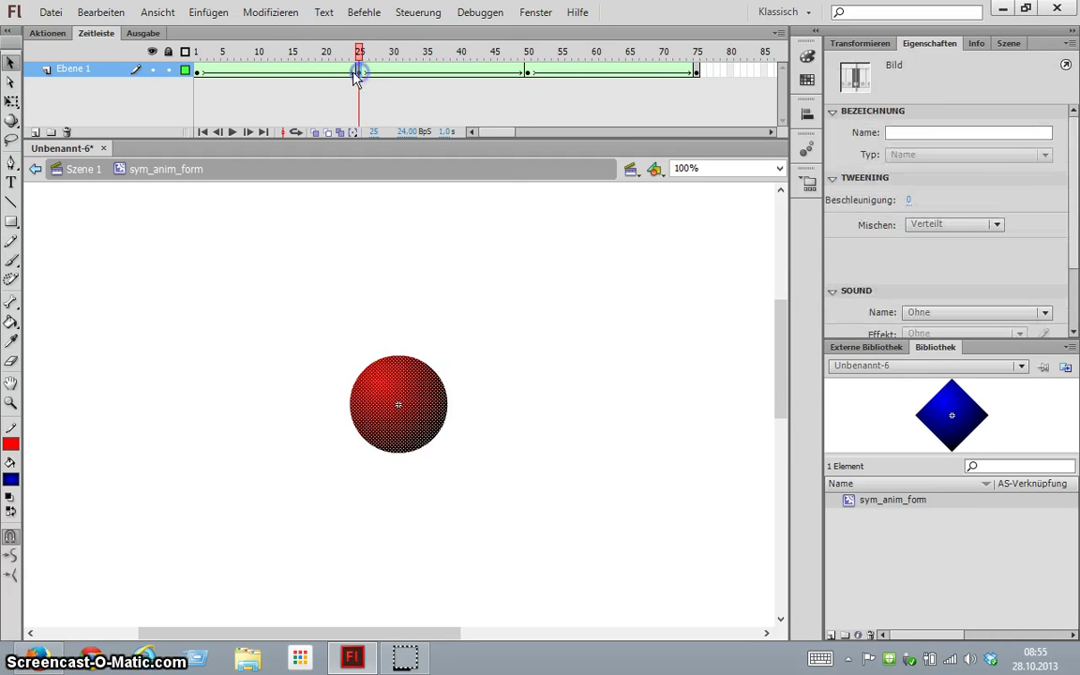
{"action": "left_click", "coordinate": [270, 15]}
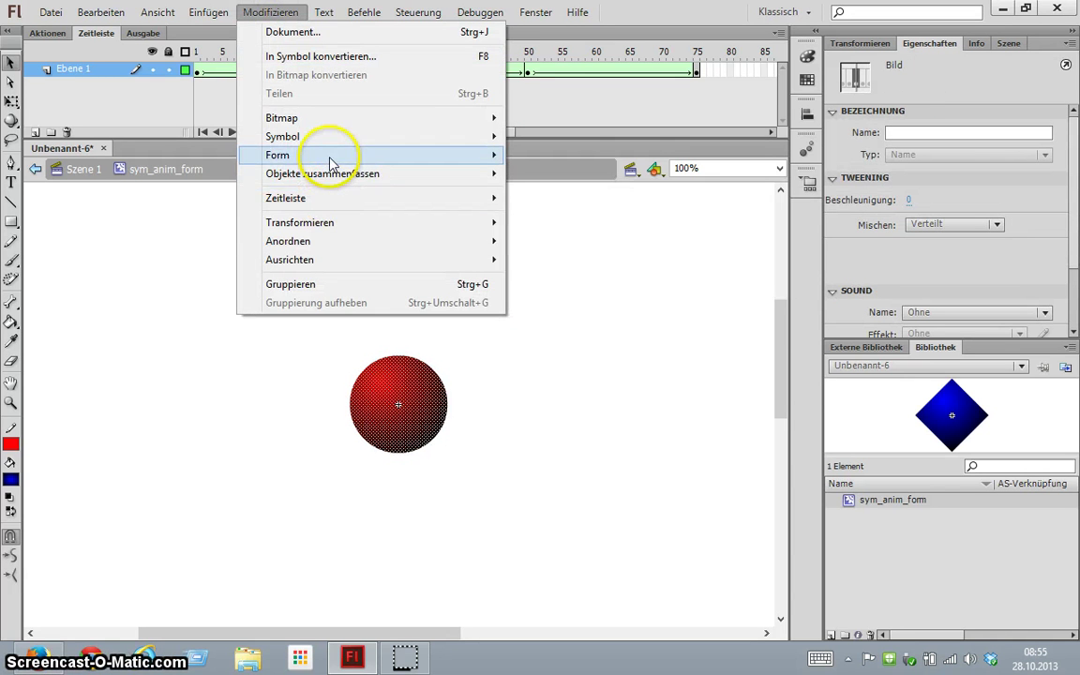
{"action": "left_click", "coordinate": [616, 316]}
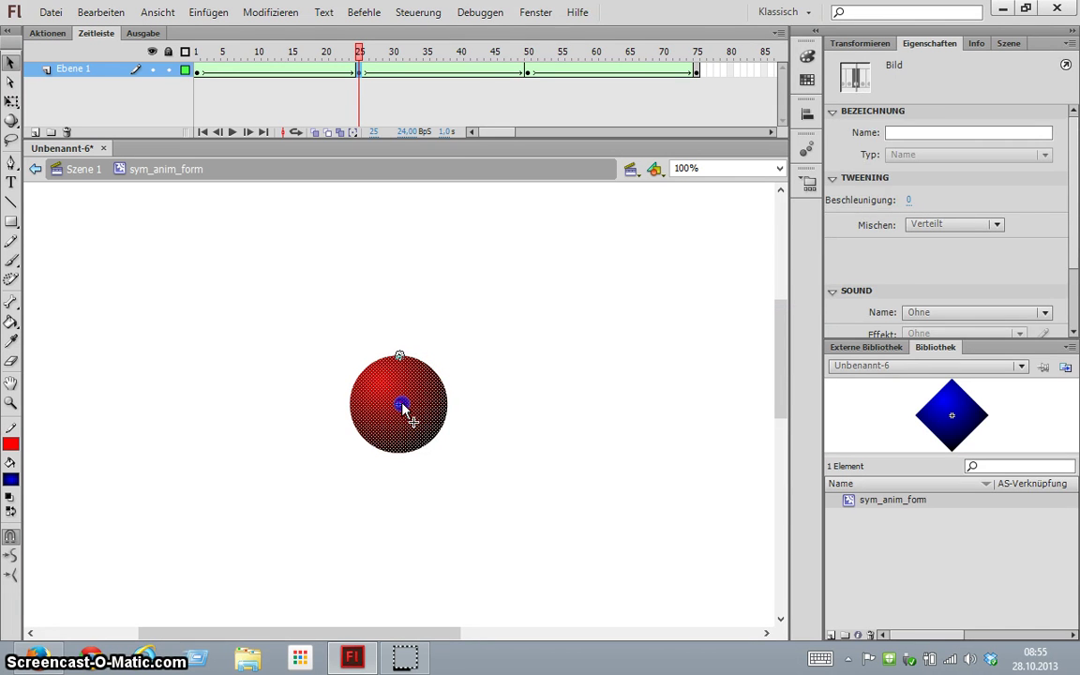
- Match the circle's hint to the middle of the square's right edge at frame 50, and move it to the circle's right edge at frame 25
{"action": "left_click", "coordinate": [528, 71]}
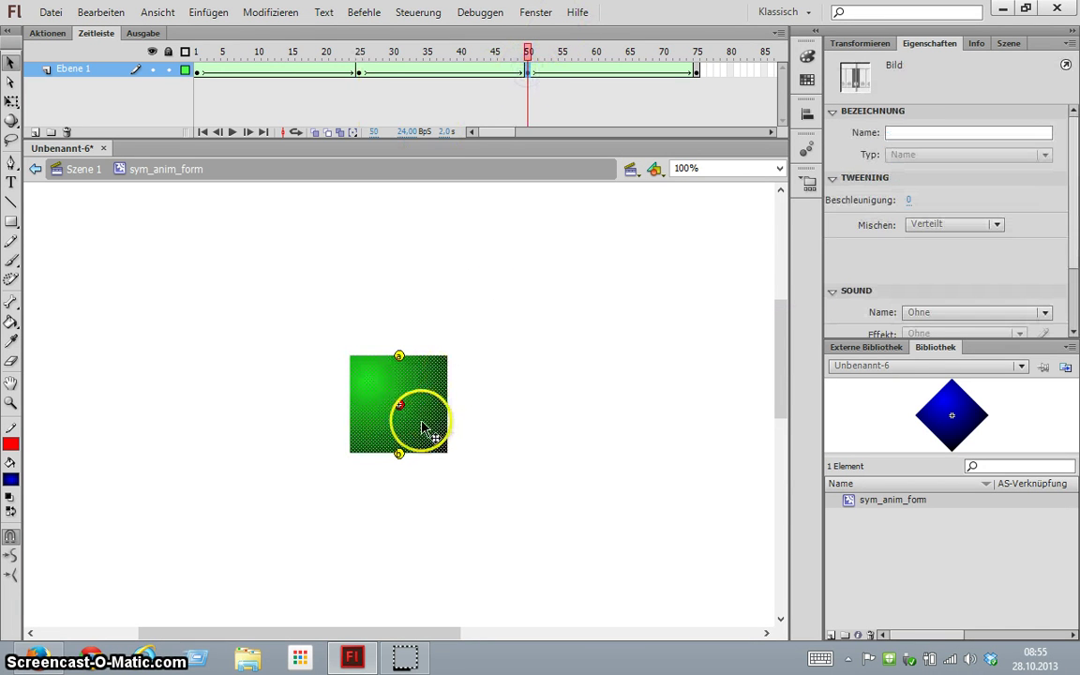
{"action": "left_click_drag", "start_coordinate": [400, 405], "coordinate": [401, 405]}
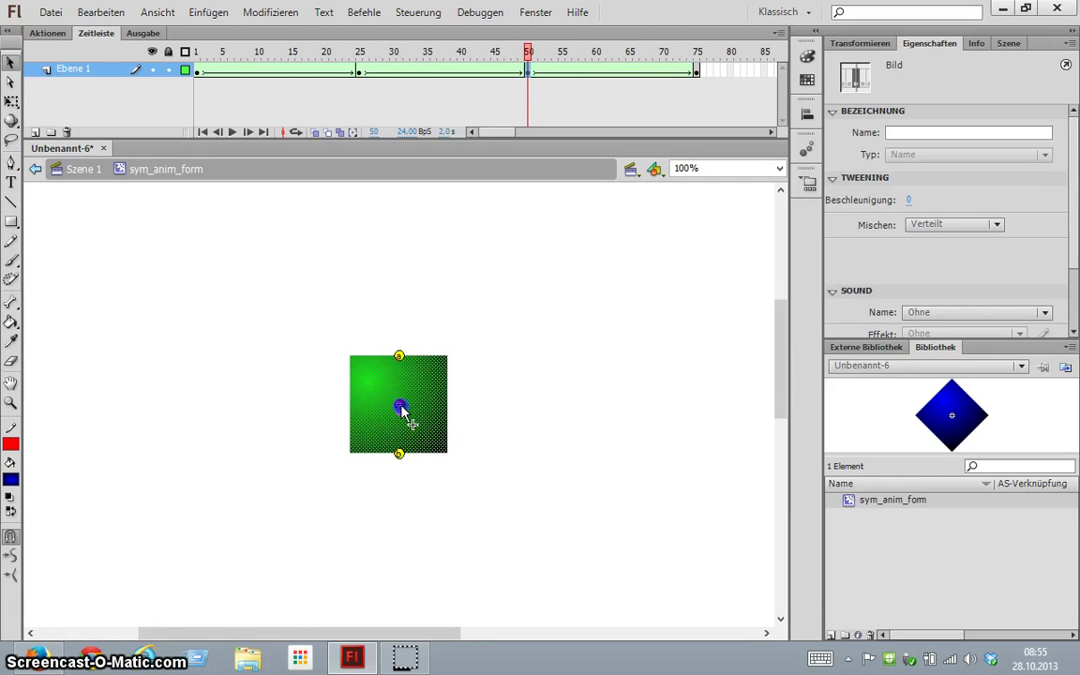
{"action": "left_click_drag", "start_coordinate": [401, 410], "coordinate": [447, 404]}
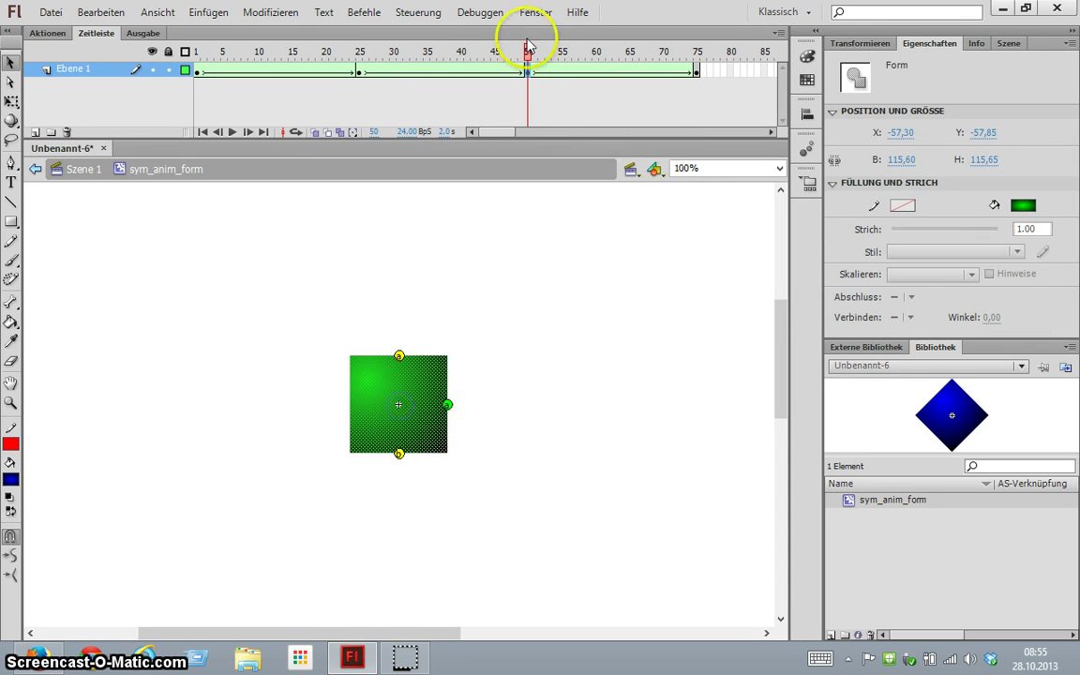
{"action": "left_click", "coordinate": [357, 73]}
{"action": "left_click_drag", "start_coordinate": [422, 362], "coordinate": [403, 355]}
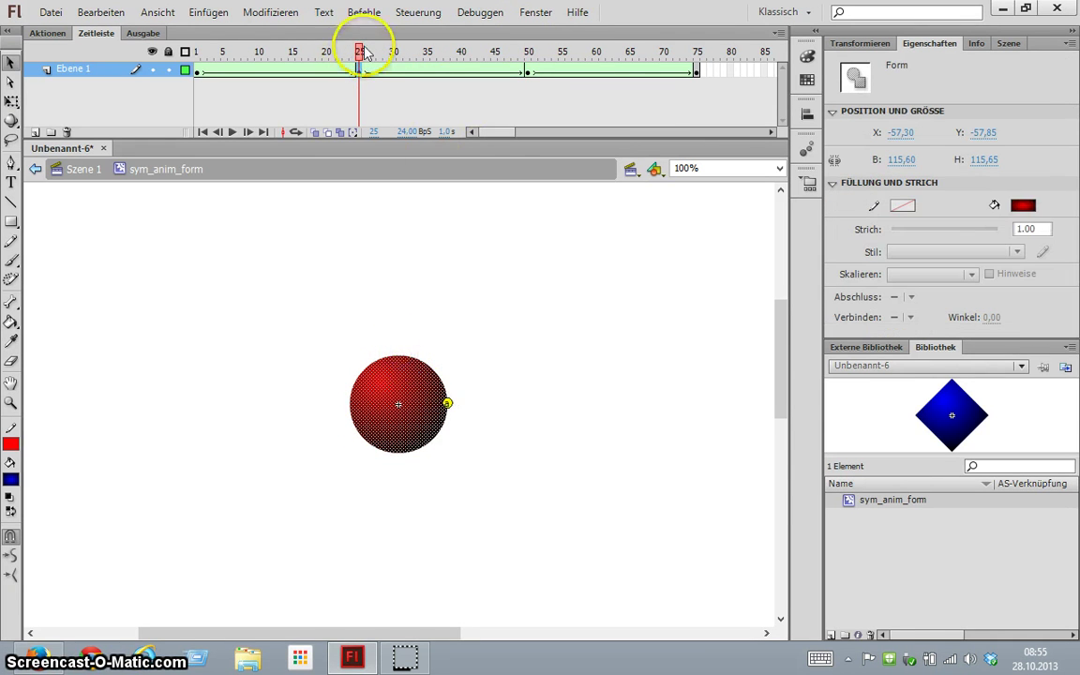
{"action": "left_click_drag", "start_coordinate": [365, 49], "coordinate": [507, 51]}
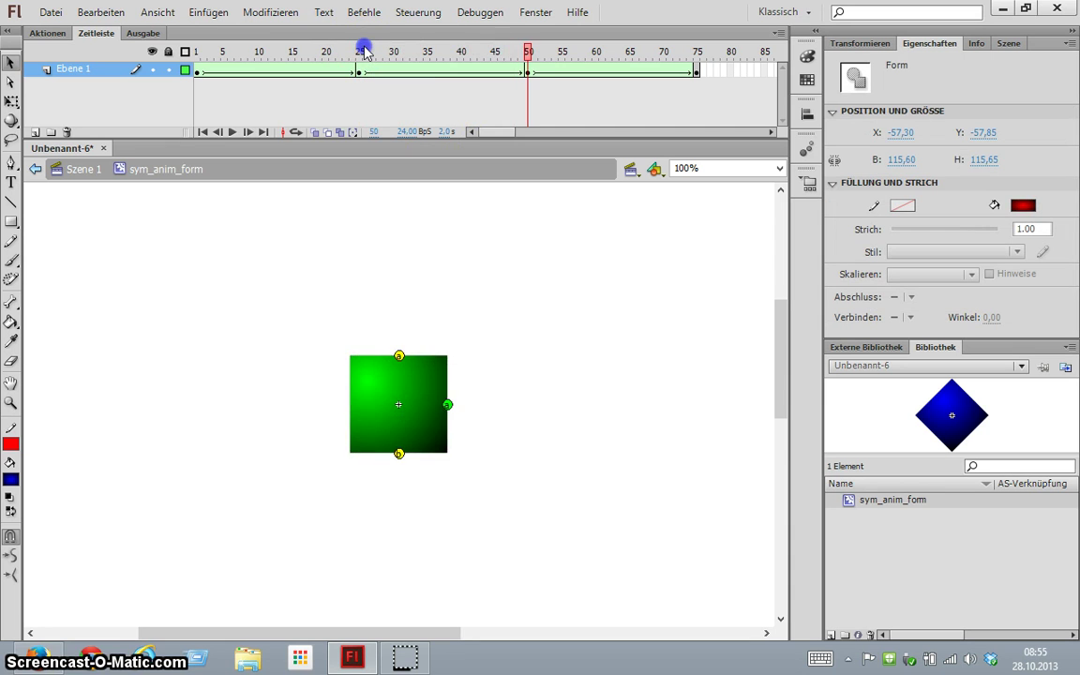
- Add a second hint on the circle's left edge at frame 25, match it to the middle of the square's left edge at frame 50, and preview
{"action": "left_click", "coordinate": [362, 52]}
{"action": "left_click", "coordinate": [361, 84]}
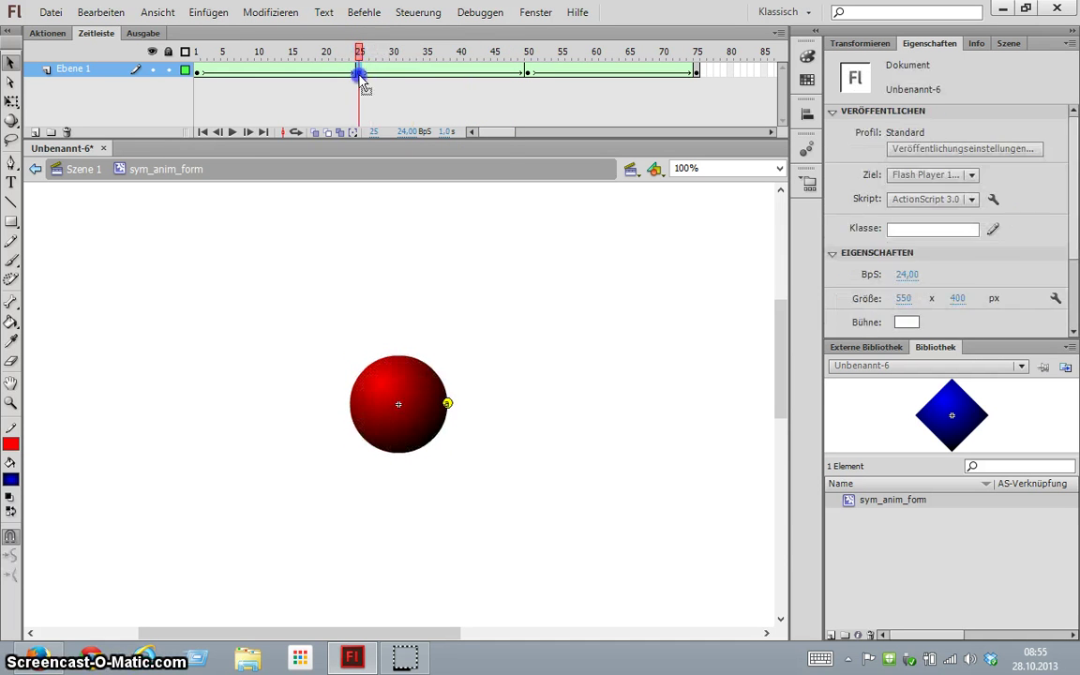
{"action": "left_click", "coordinate": [360, 70]}
{"action": "left_click", "coordinate": [271, 12]}
{"action": "mouse_move", "coordinate": [488, 158]}
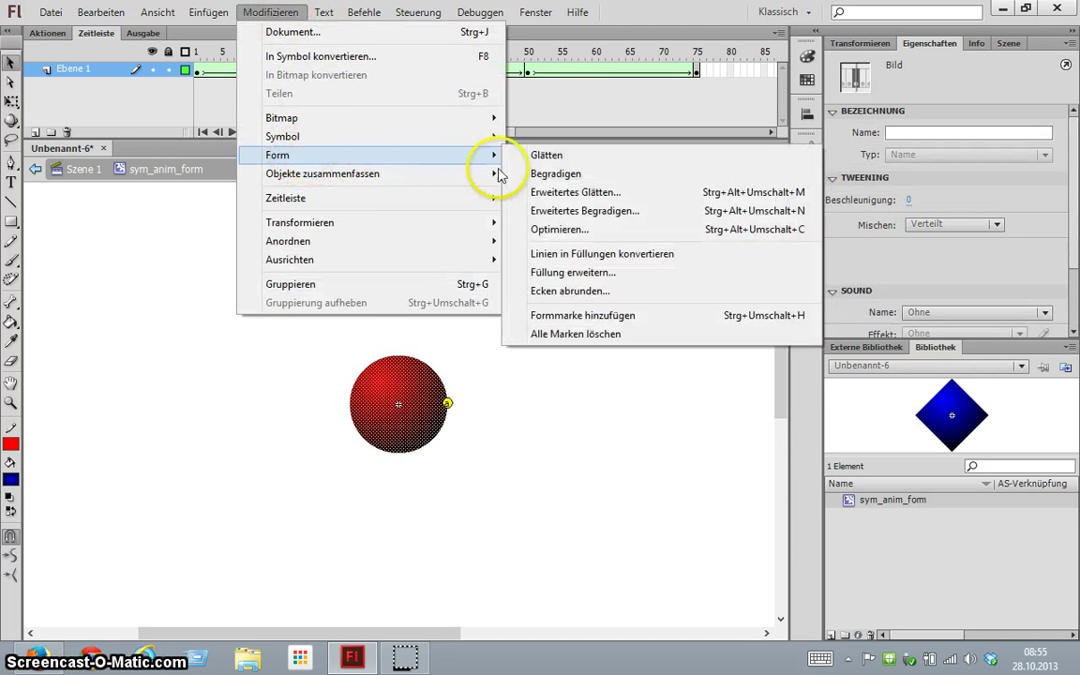
{"action": "left_click", "coordinate": [607, 315]}
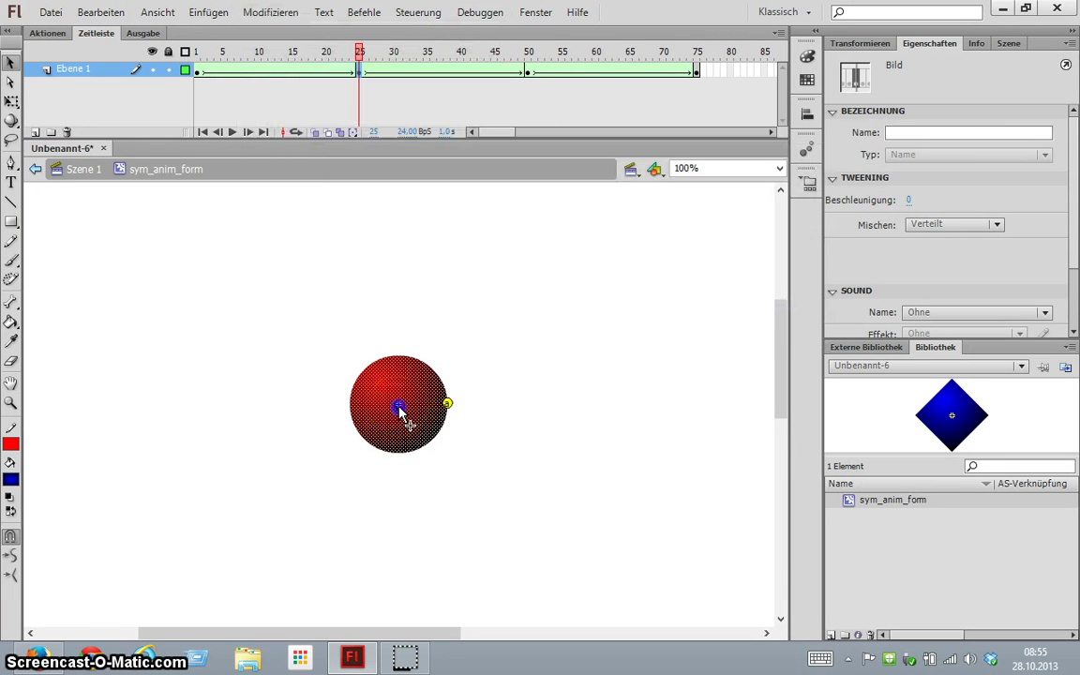
{"action": "left_click", "coordinate": [527, 70]}
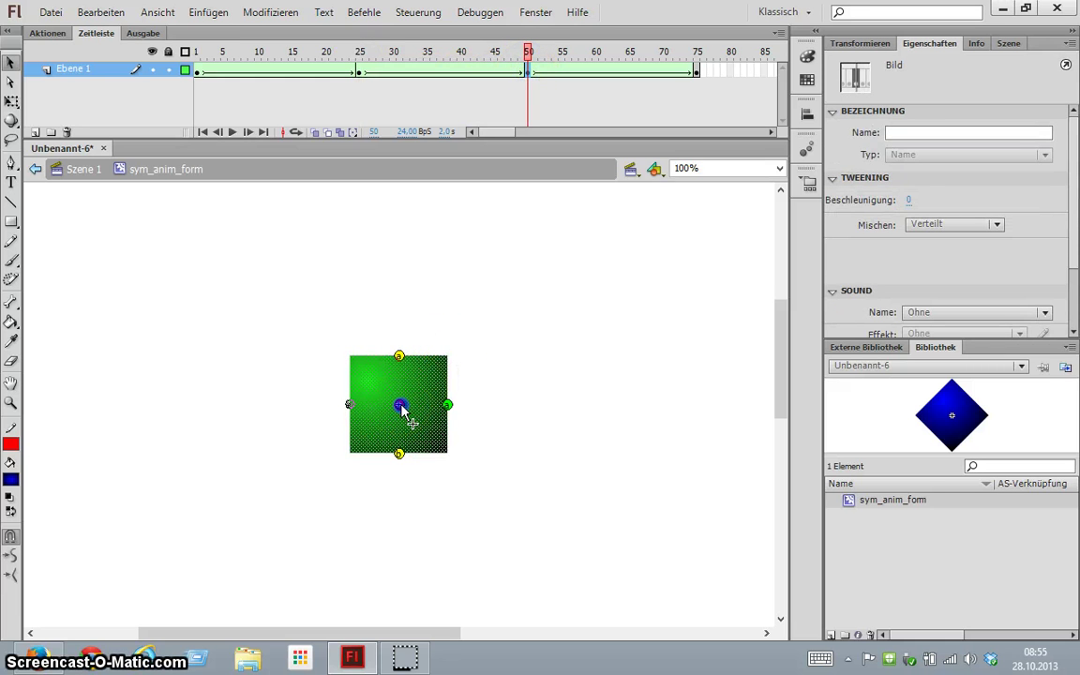
{"action": "left_click_drag", "start_coordinate": [402, 410], "coordinate": [350, 404]}
{"action": "left_click", "coordinate": [492, 127]}
{"action": "key", "text": "Return"}
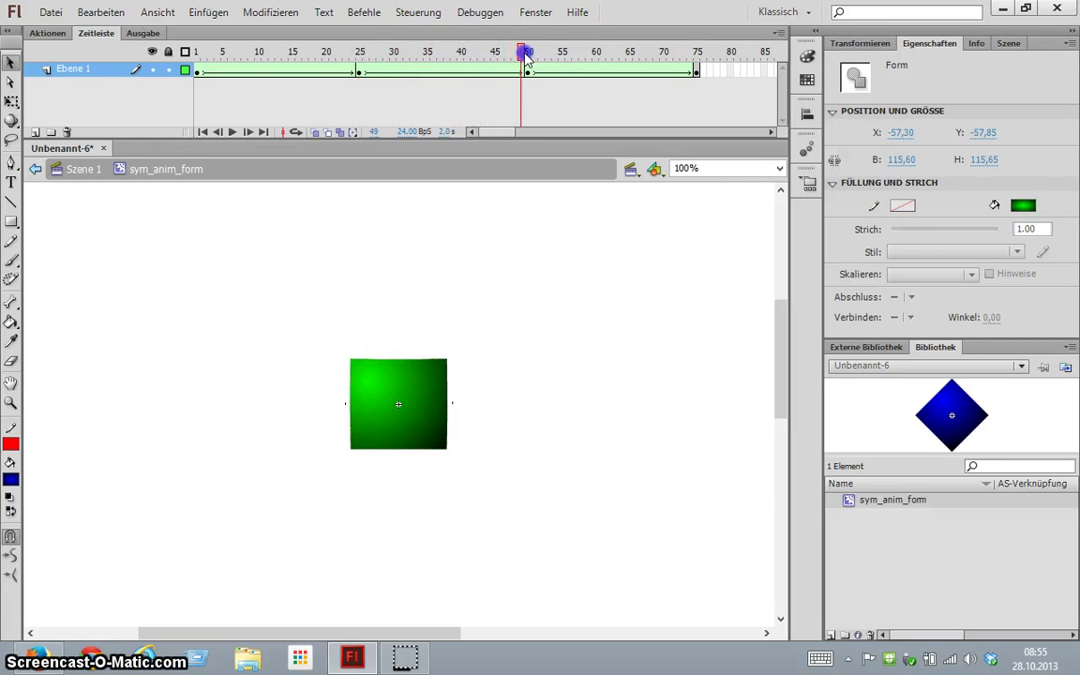
- Move the left hint to the circle's upper-left edge at frame 25 and to the square's upper-left corner at frame 50
{"action": "left_click", "coordinate": [360, 70]}
{"action": "left_click_drag", "start_coordinate": [350, 404], "coordinate": [369, 366]}
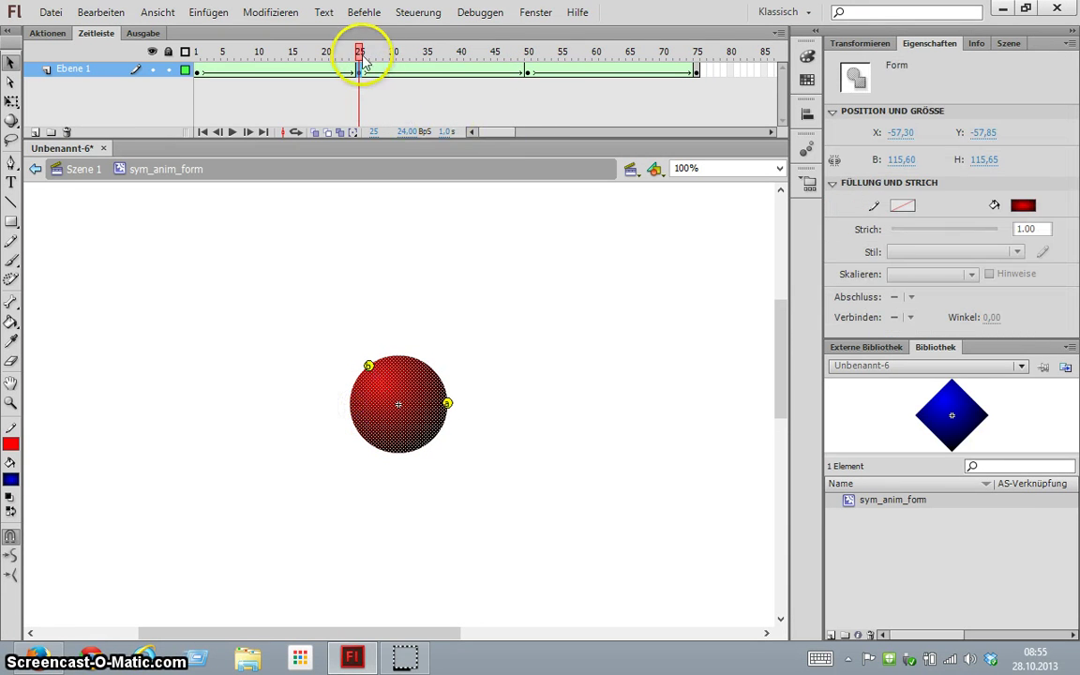
{"action": "left_click_drag", "start_coordinate": [360, 53], "coordinate": [528, 52]}
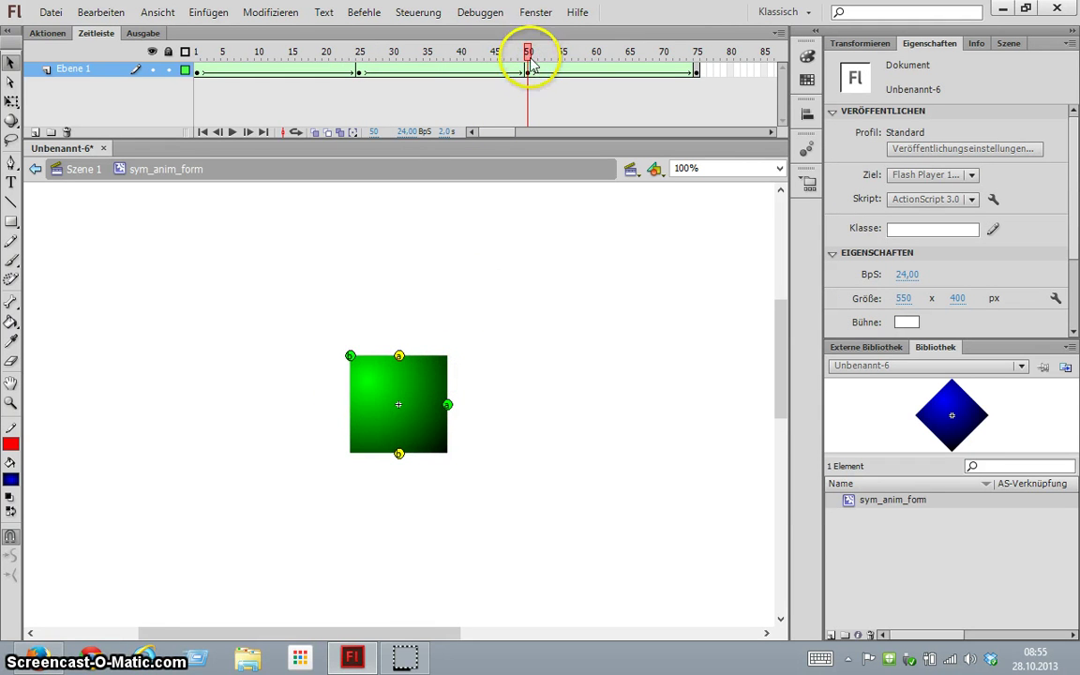
- Scrub through the symbol's timeline and test the movie from Szene 1 to review the morphing of all instances
{"action": "left_click_drag", "start_coordinate": [528, 53], "coordinate": [410, 74]}
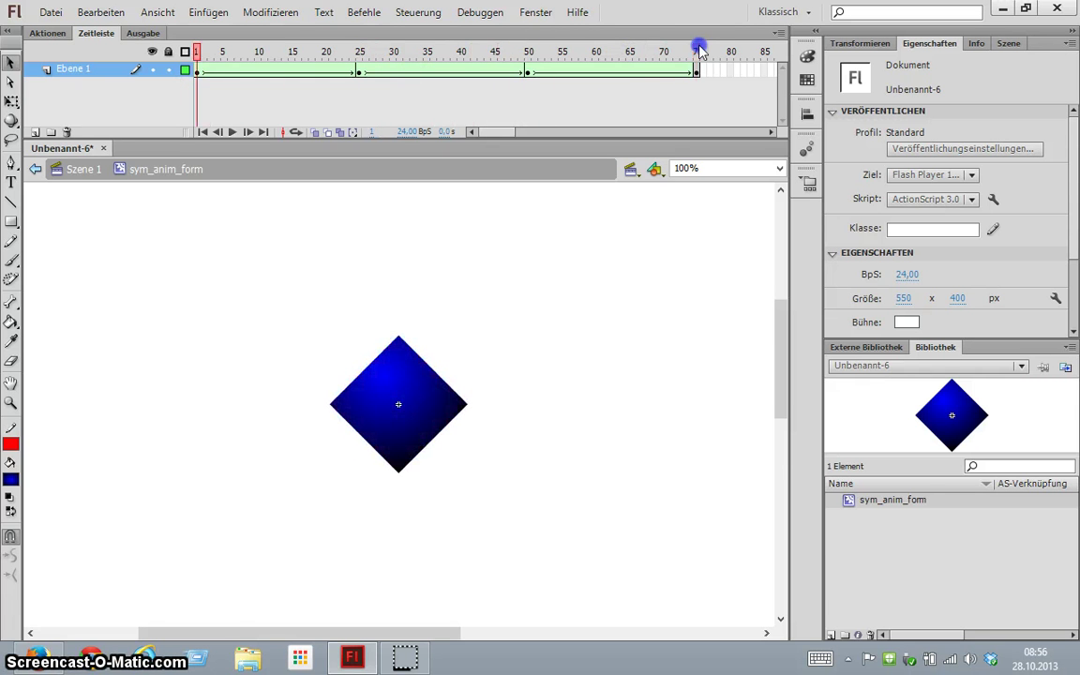
{"action": "left_click", "coordinate": [64, 184]}
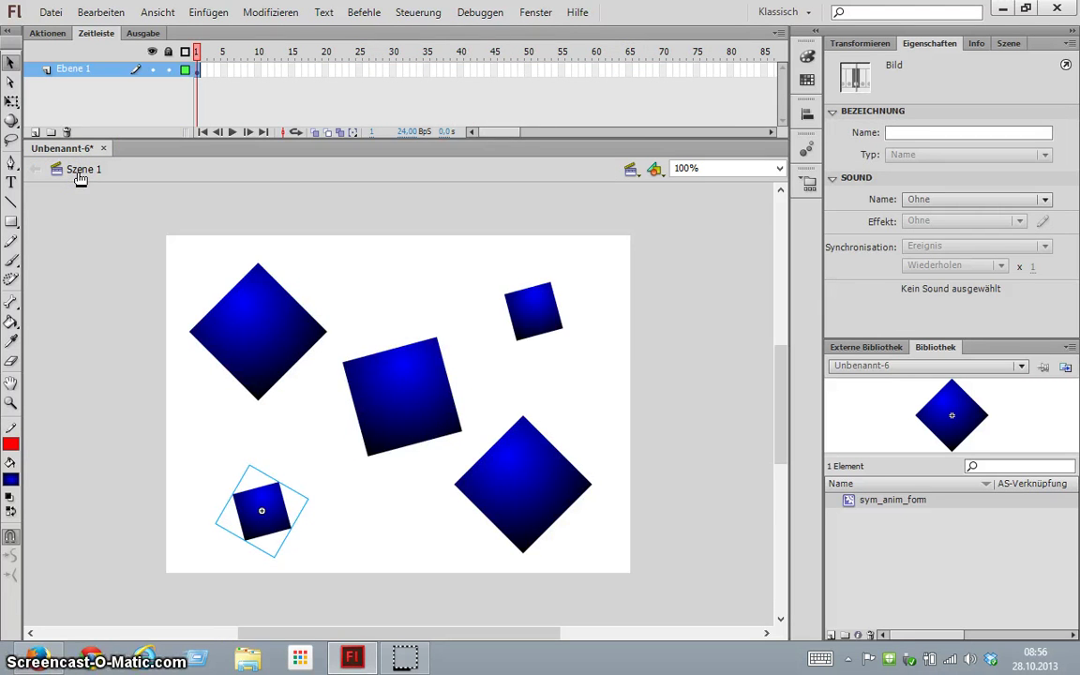
{"action": "key", "text": "ctrl+Return"}
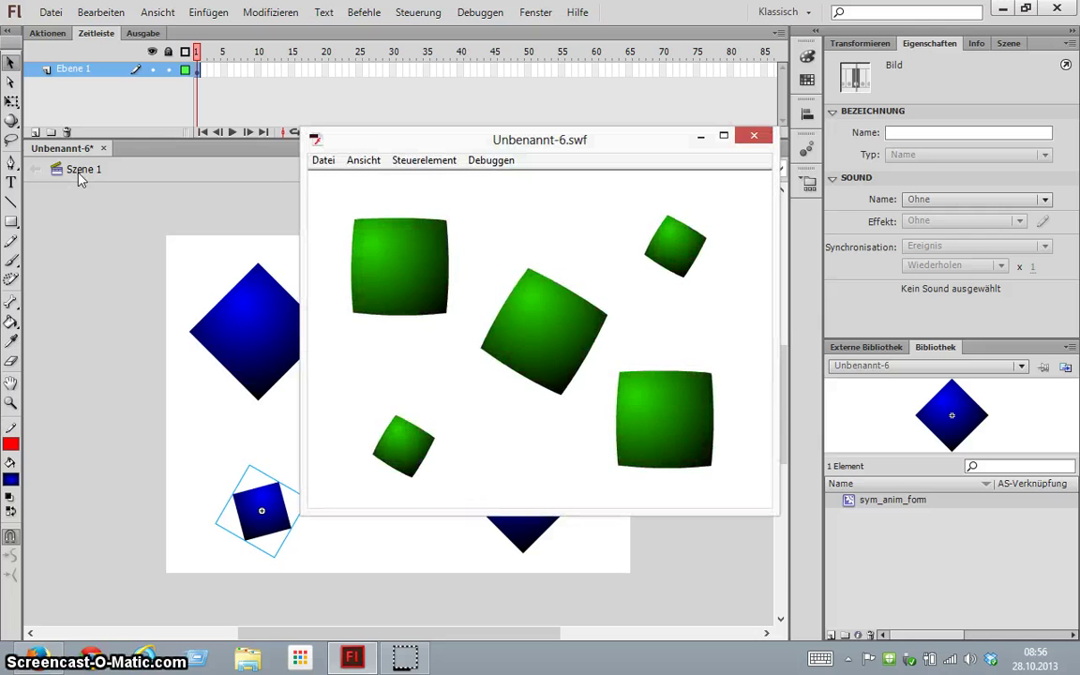